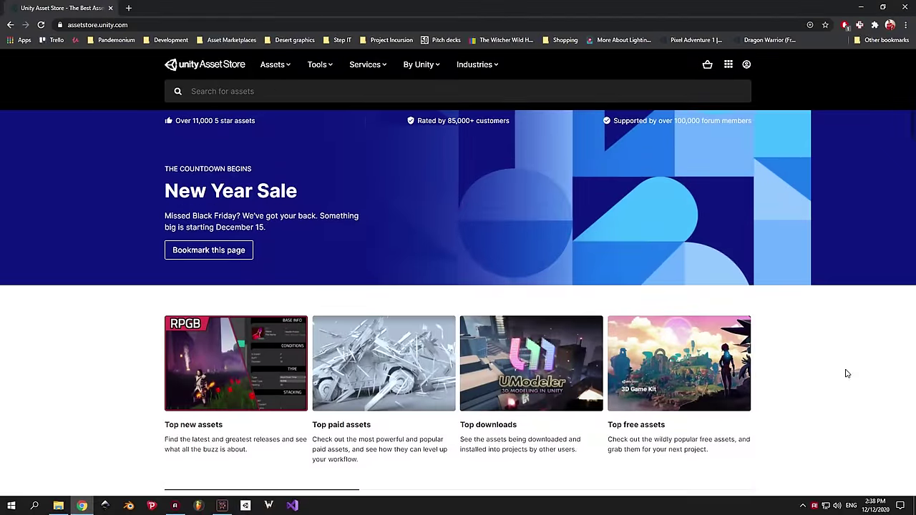
Browse the Asset Store's 3D asset category listing.
{"action": "mouse_move", "coordinate": [269, 69]}
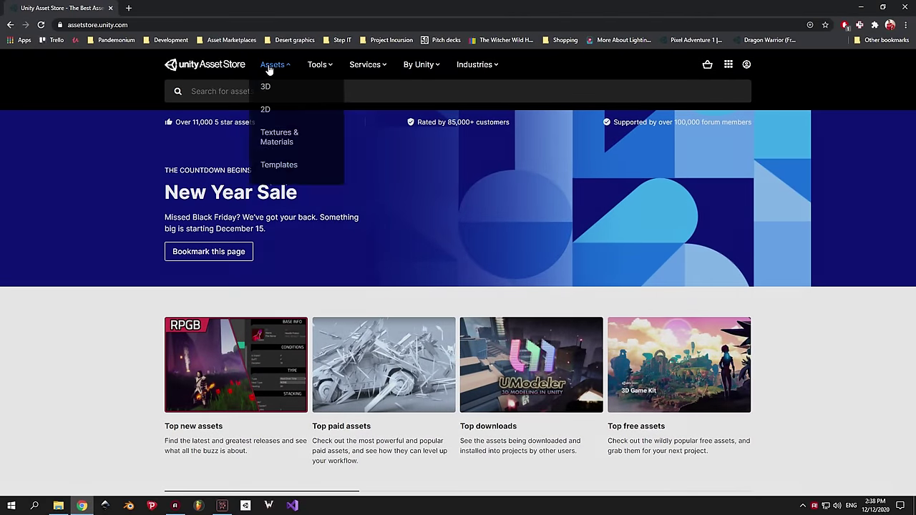
{"action": "left_click", "coordinate": [265, 86]}
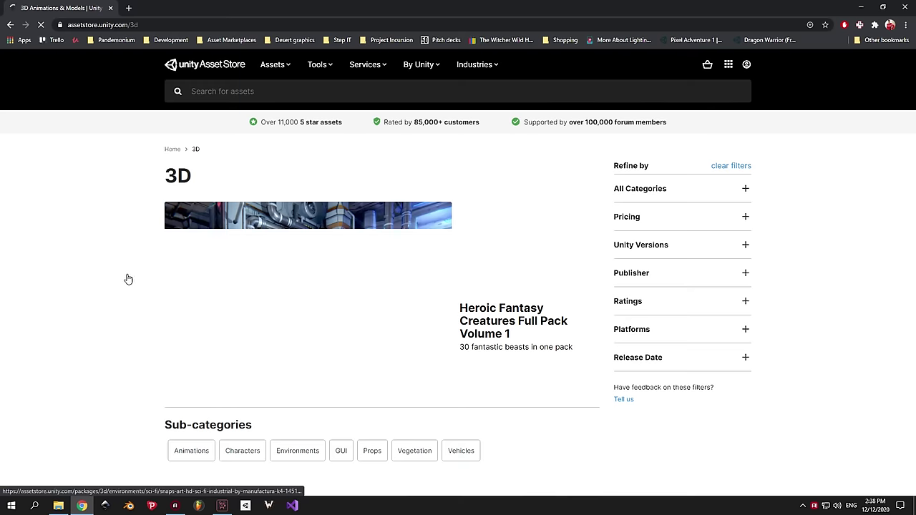
{"action": "scroll", "coordinate": [121, 272], "scroll_direction": "down", "scroll_amount": 2}
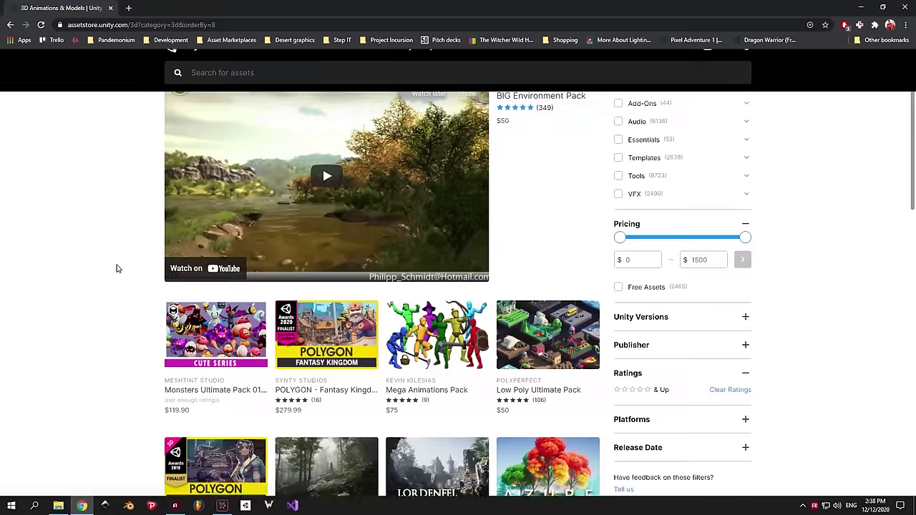
{"action": "scroll", "coordinate": [118, 268], "scroll_direction": "down", "scroll_amount": 4}
{"action": "scroll", "coordinate": [545, 373], "scroll_direction": "down", "scroll_amount": 3}
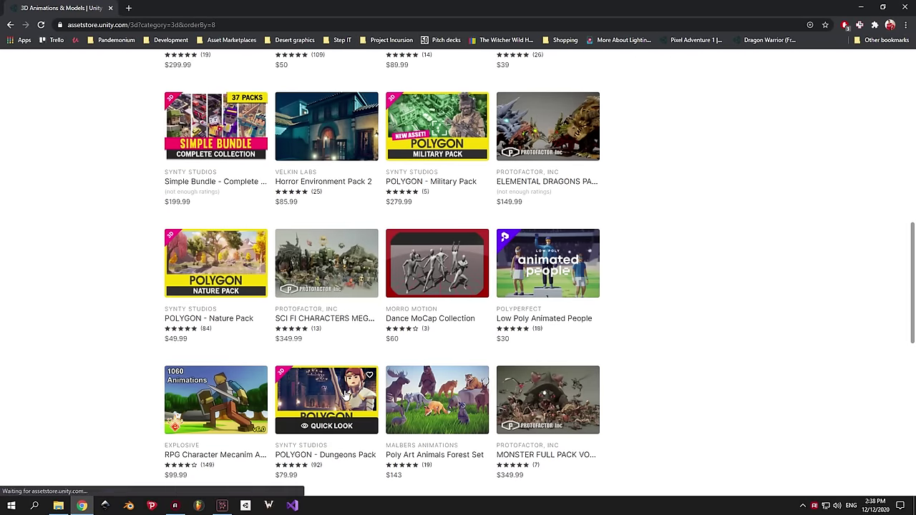
{"action": "scroll", "coordinate": [346, 396], "scroll_direction": "up", "scroll_amount": 9}
Switch to the 2D asset category and scroll through its results.
{"action": "left_click", "coordinate": [272, 64]}
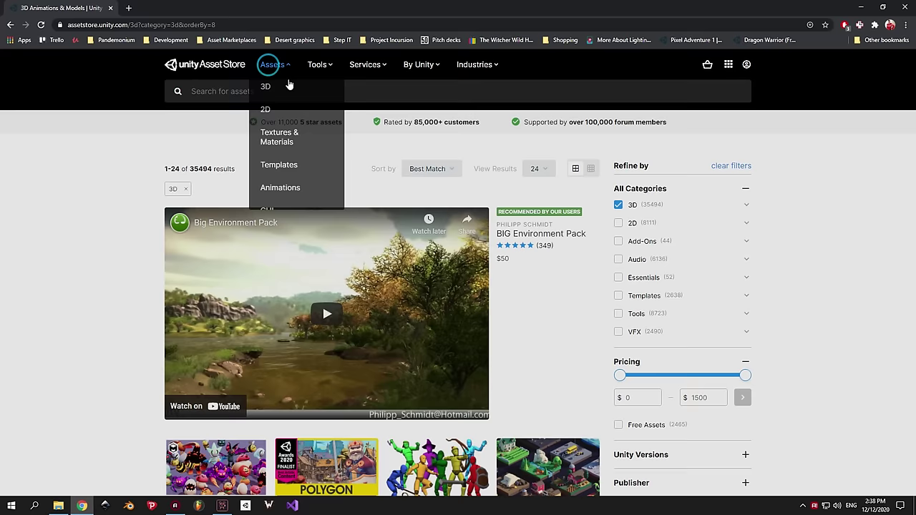
{"action": "left_click", "coordinate": [286, 109]}
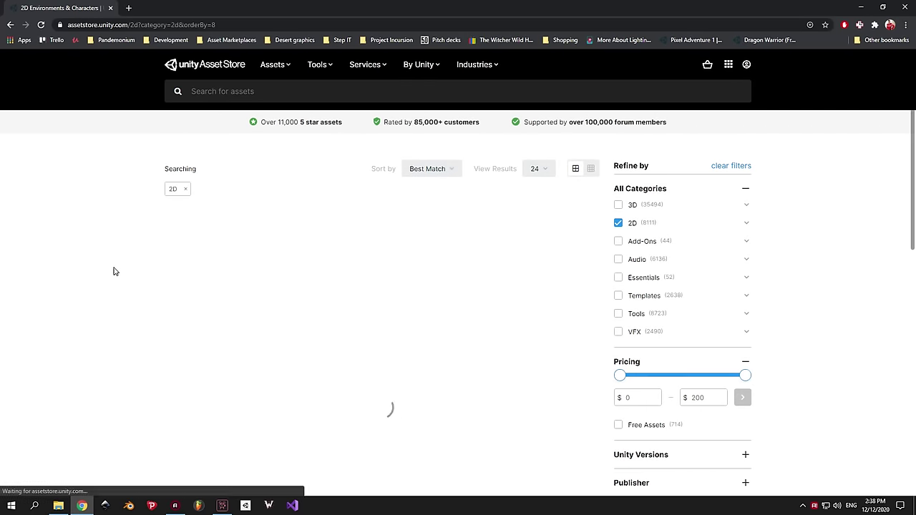
{"action": "scroll", "coordinate": [113, 271], "scroll_direction": "down", "scroll_amount": 6}
{"action": "scroll", "coordinate": [216, 381], "scroll_direction": "down", "scroll_amount": 9}
{"action": "scroll", "coordinate": [415, 339], "scroll_direction": "up", "scroll_amount": 9}
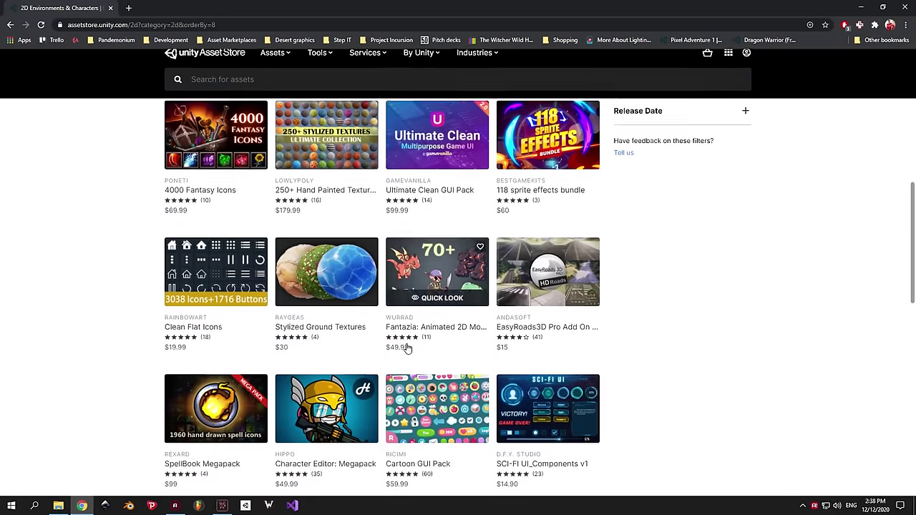
{"action": "scroll", "coordinate": [386, 314], "scroll_direction": "up", "scroll_amount": 8}
{"action": "mouse_move", "coordinate": [275, 64]}
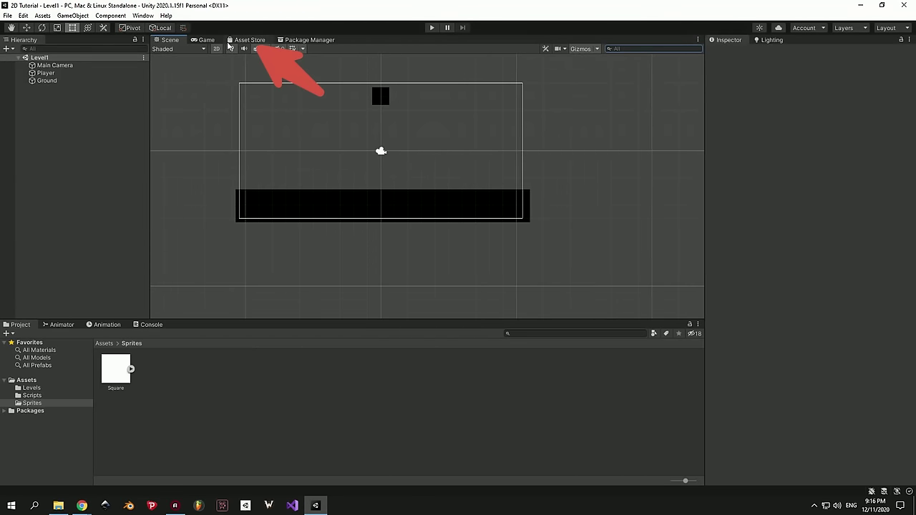
Show the Asset Store panel via Window > Asset Store and open the store website in the browser.
{"action": "left_click", "coordinate": [236, 40]}
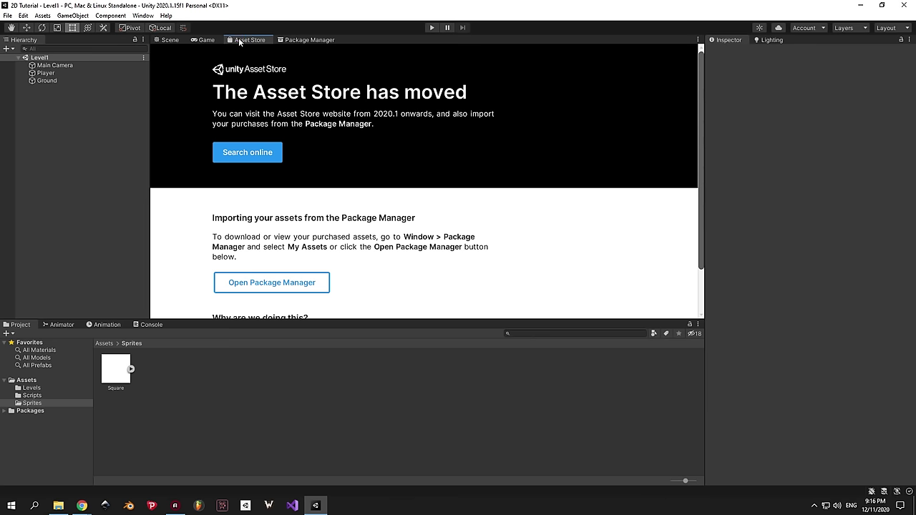
{"action": "left_click", "coordinate": [166, 16]}
{"action": "mouse_move", "coordinate": [143, 15]}
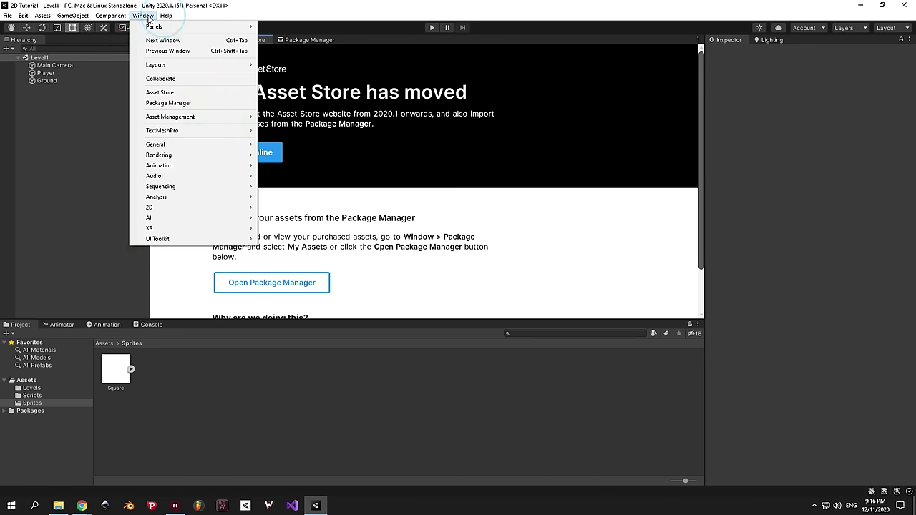
{"action": "left_click", "coordinate": [170, 94]}
{"action": "left_click", "coordinate": [243, 151]}
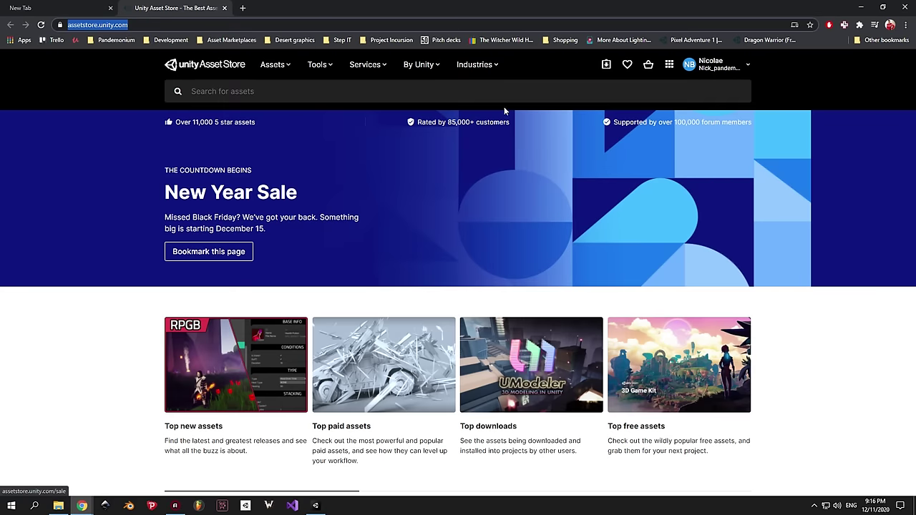
Search the store for 'dragon warrior' and open the Dragon Warrior (Free) asset in Unity.
{"action": "left_click", "coordinate": [429, 91]}
{"action": "type", "text": "dragon warrior"}
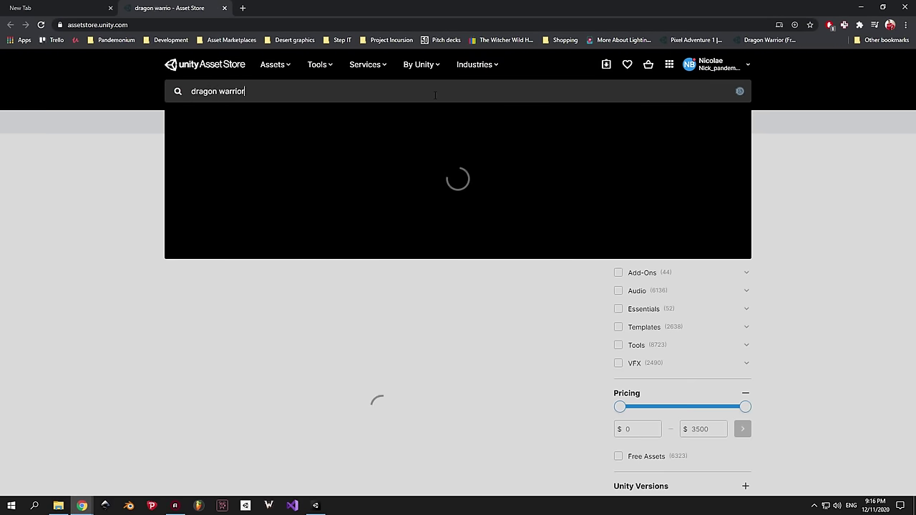
{"action": "key", "text": "Return"}
{"action": "scroll", "coordinate": [124, 260], "scroll_direction": "down", "scroll_amount": 4}
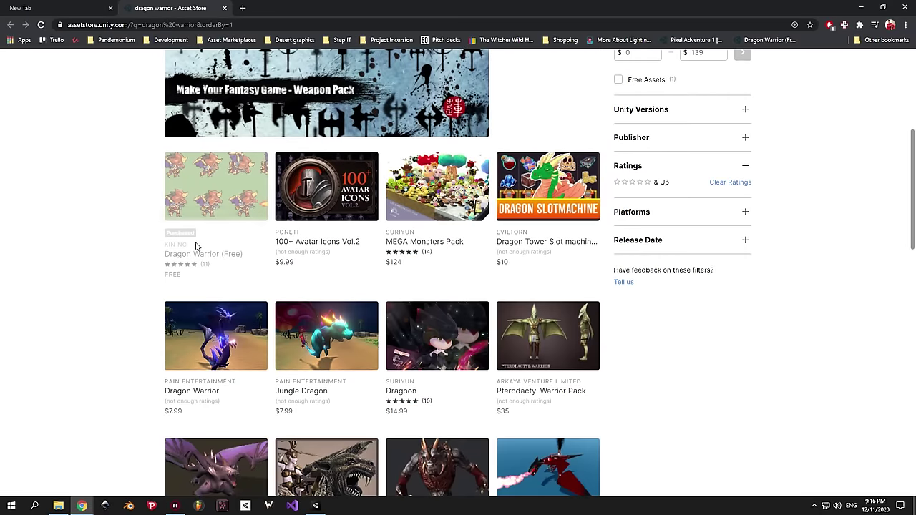
{"action": "left_click", "coordinate": [215, 180]}
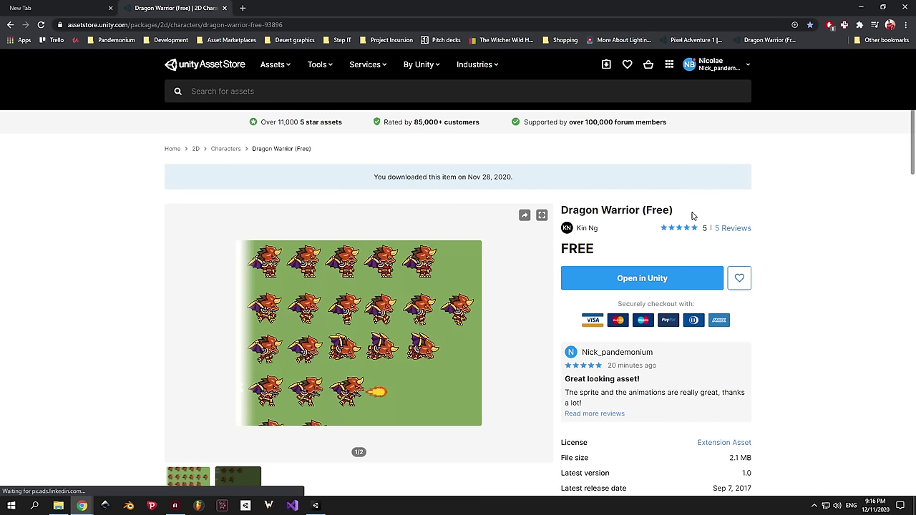
{"action": "scroll", "coordinate": [778, 231], "scroll_direction": "down", "scroll_amount": 1}
{"action": "left_click", "coordinate": [673, 232]}
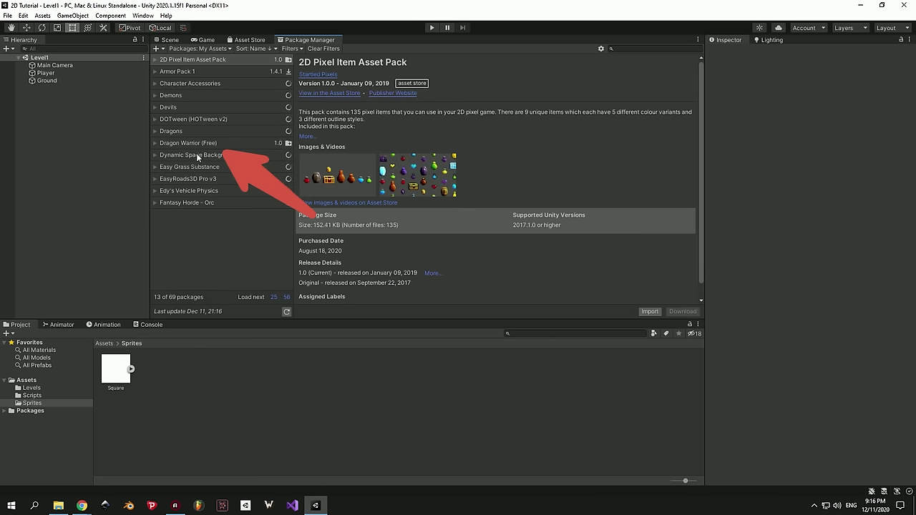
Import all files of the Dragon Warrior (Free) package from Package Manager.
{"action": "left_click", "coordinate": [217, 143]}
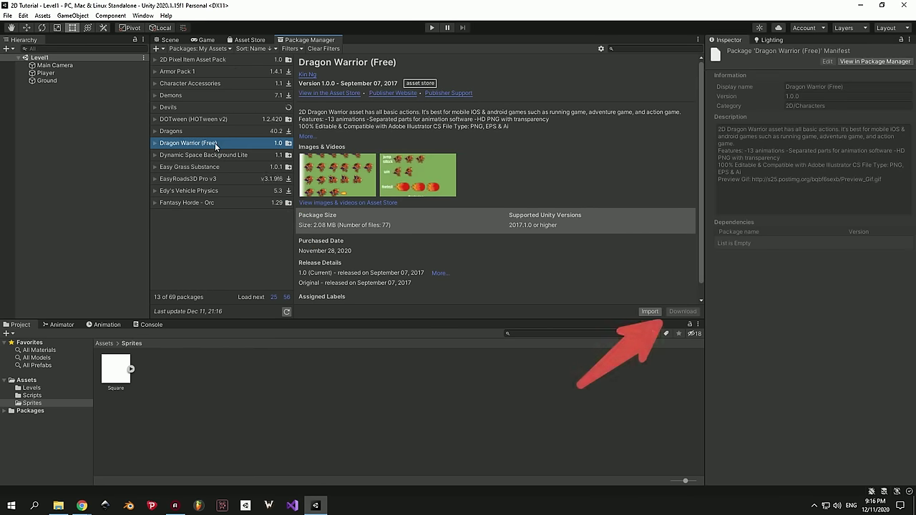
{"action": "left_click", "coordinate": [659, 312]}
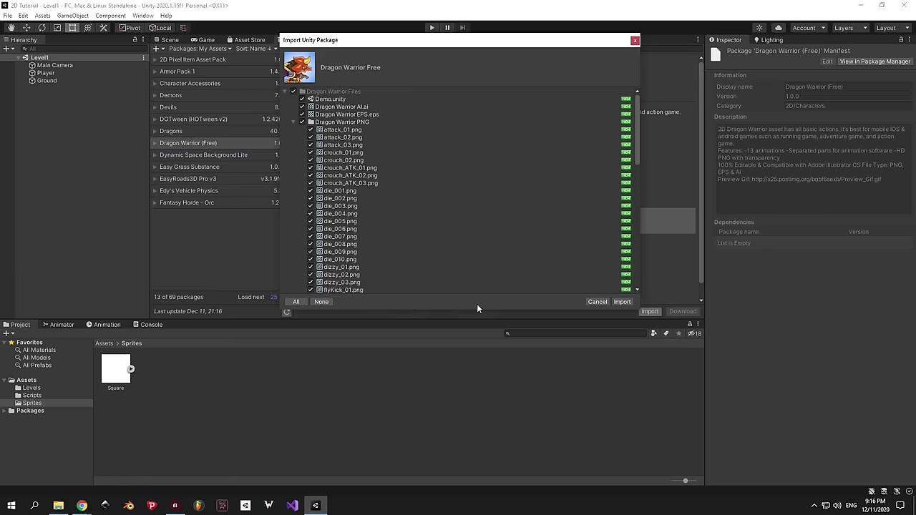
{"action": "left_click", "coordinate": [622, 301]}
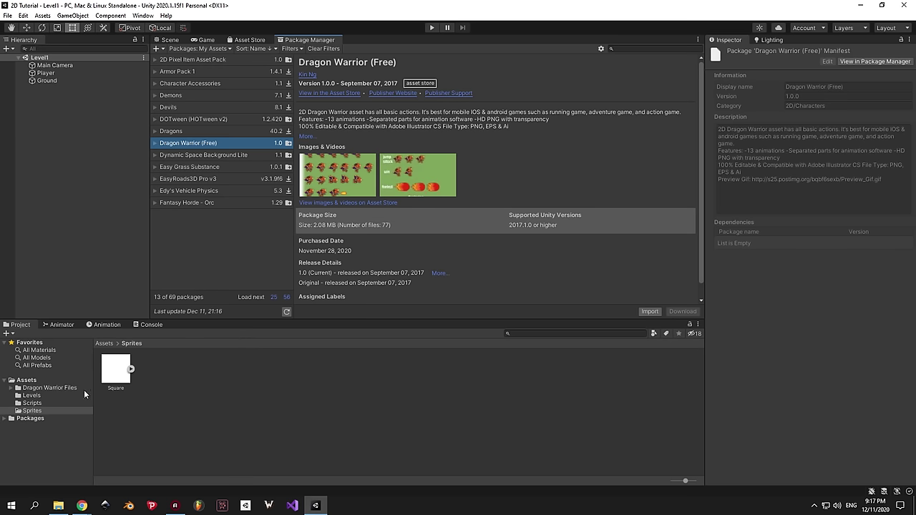
Move the Dragon Warrior Files folder into the Sprites folder.
{"action": "left_click", "coordinate": [84, 389]}
{"action": "left_click", "coordinate": [27, 380]}
{"action": "left_click", "coordinate": [113, 404]}
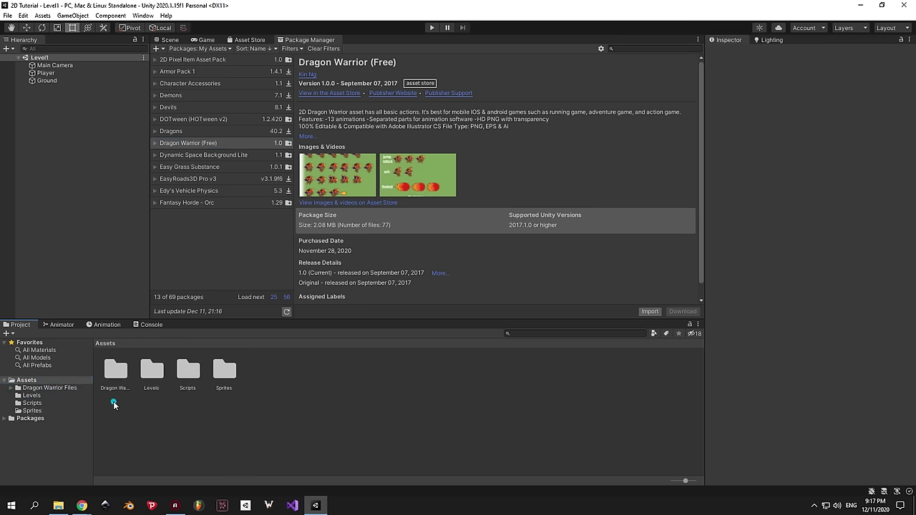
{"action": "left_click", "coordinate": [115, 370]}
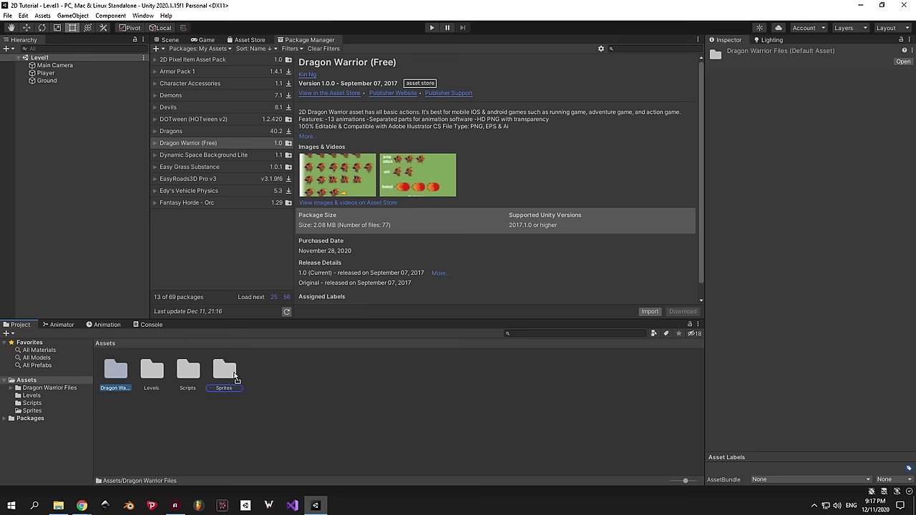
{"action": "left_click_drag", "start_coordinate": [229, 371], "coordinate": [229, 375]}
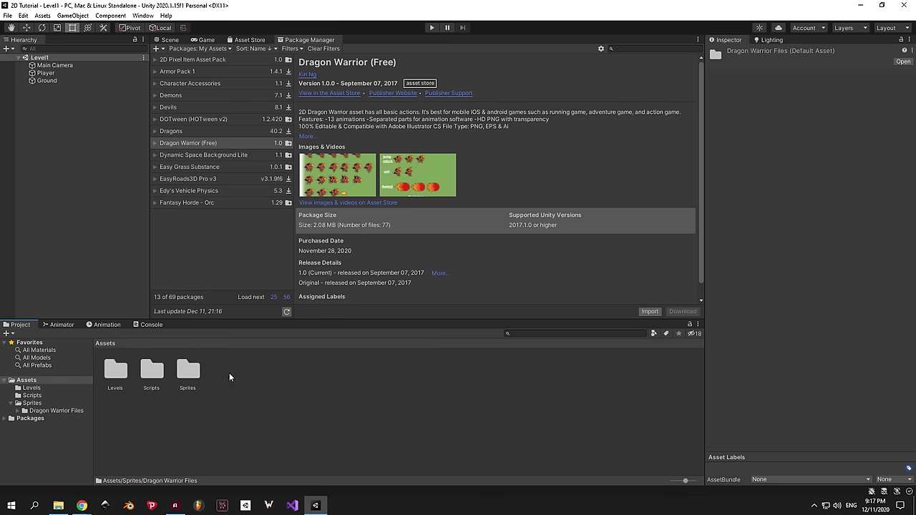
{"action": "double_click", "coordinate": [174, 370]}
Rename the Dragon Warrior Files folder to Character and open it.
{"action": "left_click", "coordinate": [113, 373]}
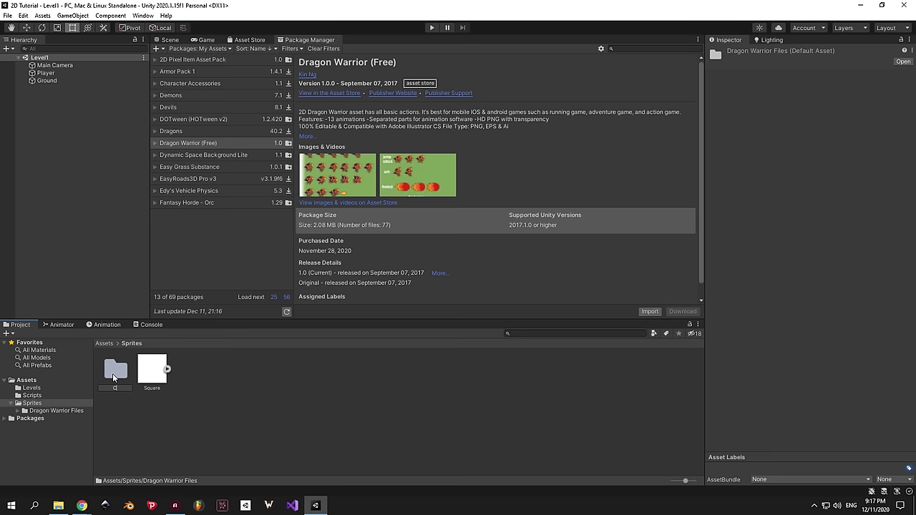
{"action": "key", "text": "Return"}
{"action": "double_click", "coordinate": [113, 372]}
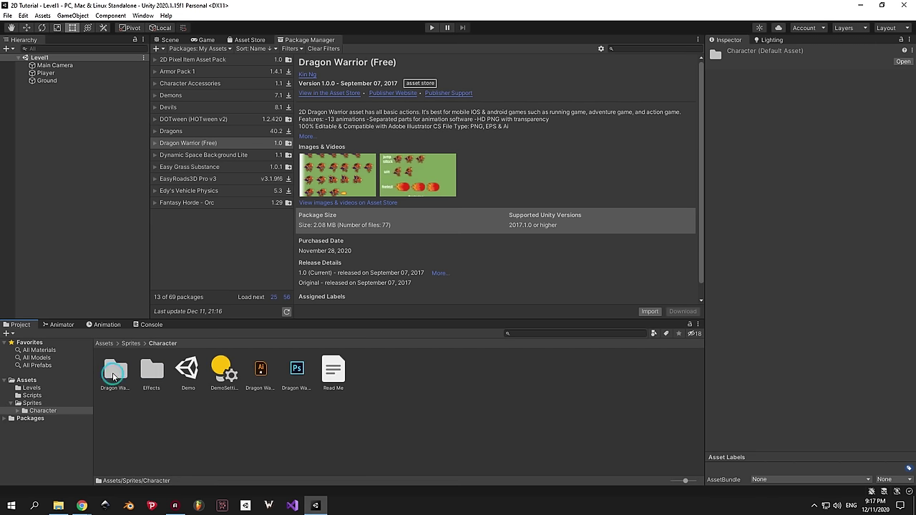
{"action": "left_click", "coordinate": [170, 39]}
Assign the idle_01 dragon sprite to the Player's Sprite Renderer.
{"action": "left_click", "coordinate": [46, 73]}
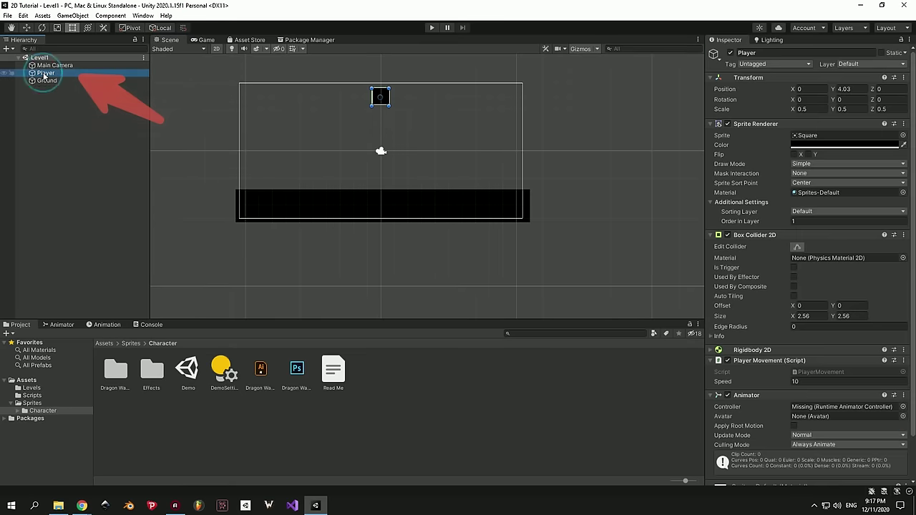
{"action": "scroll", "coordinate": [472, 141], "scroll_direction": "up", "scroll_amount": 2}
{"action": "scroll", "coordinate": [401, 208], "scroll_direction": "up", "scroll_amount": 3}
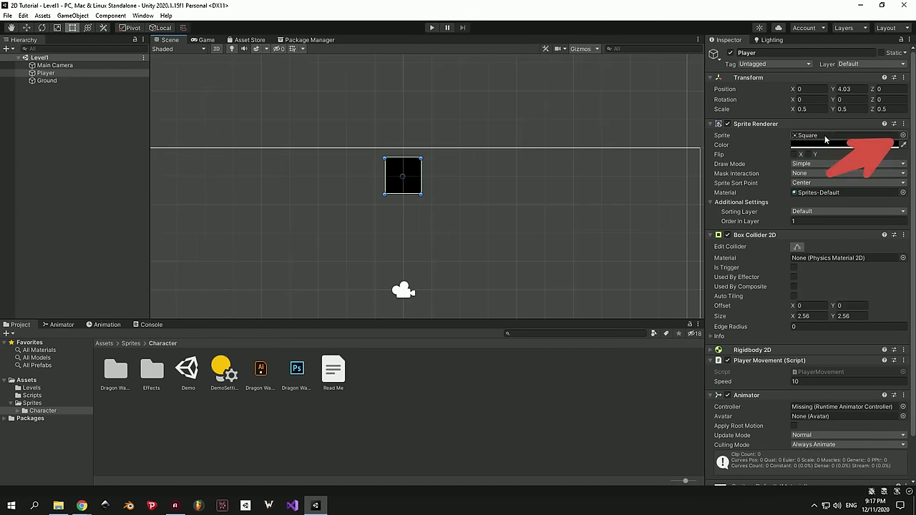
{"action": "left_click", "coordinate": [902, 135]}
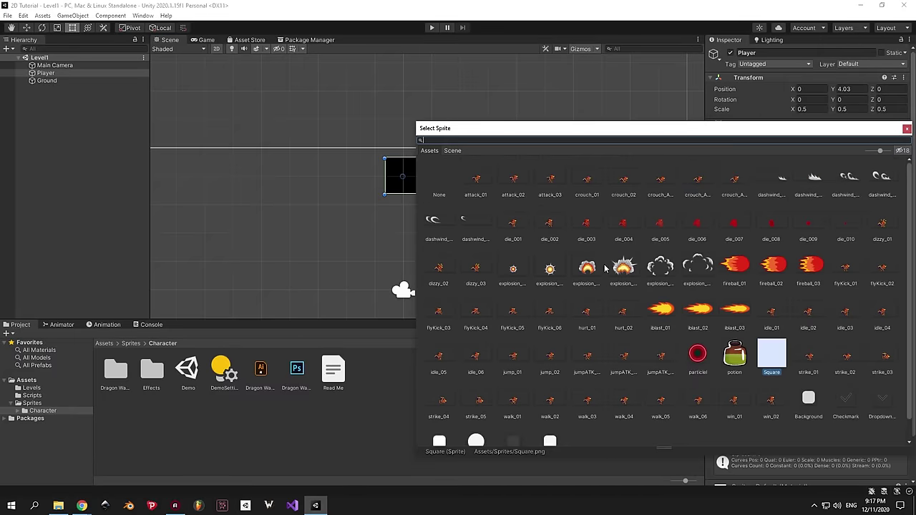
{"action": "type", "text": "idle"}
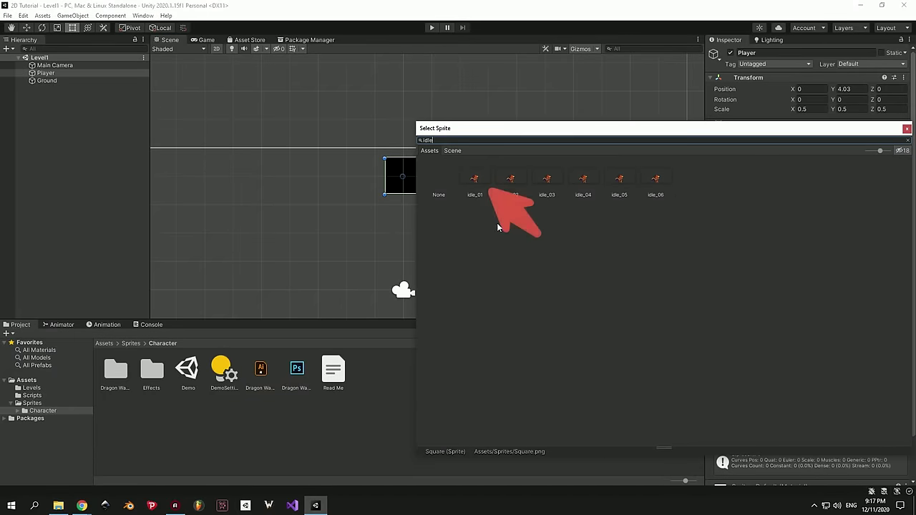
{"action": "double_click", "coordinate": [473, 180]}
{"action": "left_click", "coordinate": [473, 183]}
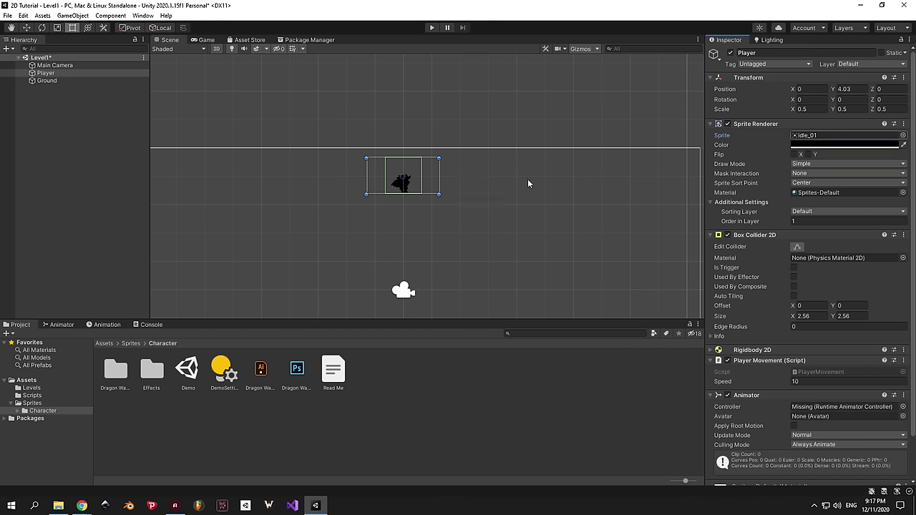
Set the Player sprite's tint colour to white.
{"action": "left_click", "coordinate": [811, 145]}
{"action": "left_click_drag", "start_coordinate": [851, 208], "coordinate": [832, 192]}
{"action": "left_click", "coordinate": [906, 134]}
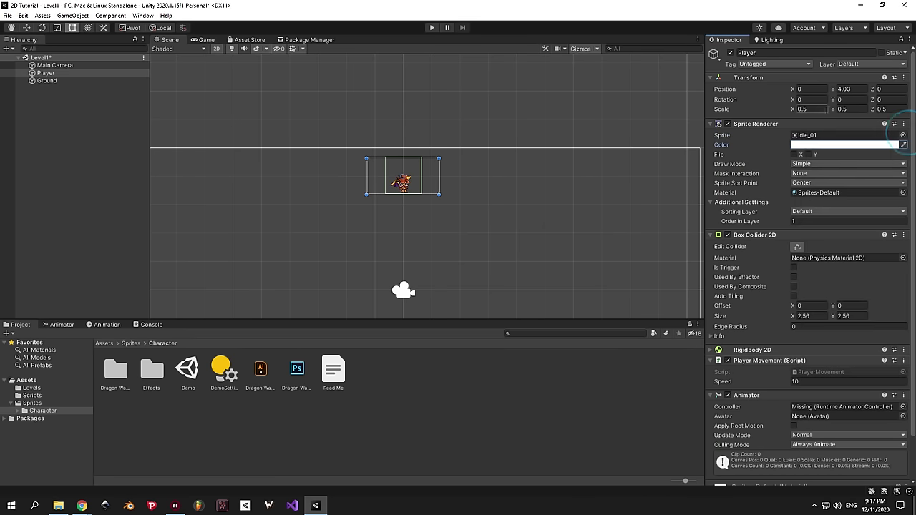
Set the Player's Transform scale to 1 on X, Y and Z.
{"action": "left_click", "coordinate": [816, 108]}
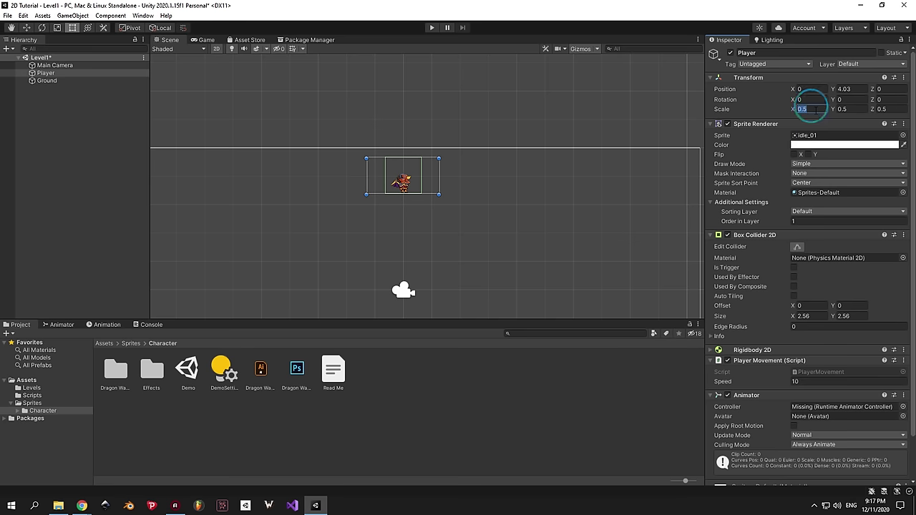
{"action": "type", "text": "1"}
{"action": "key", "text": "Tab"}
{"action": "type", "text": "1"}
{"action": "key", "text": "Tab"}
{"action": "type", "text": "1"}
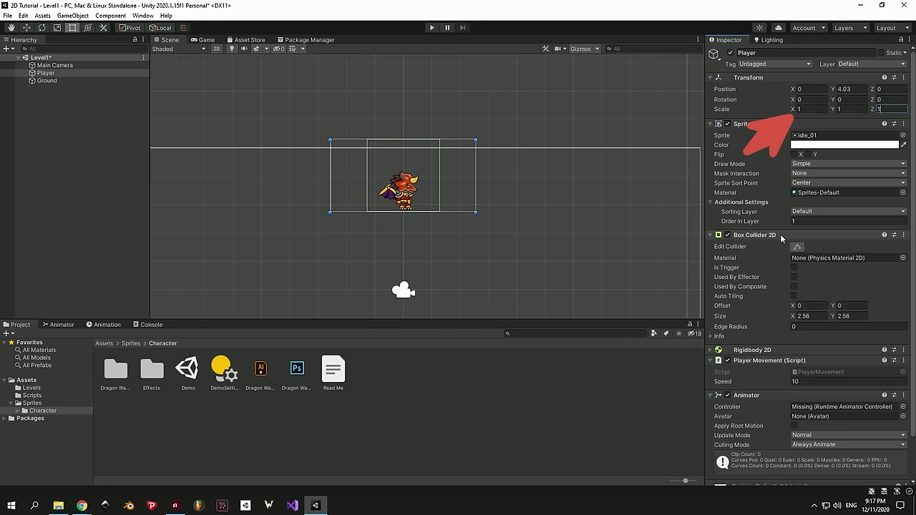
Shrink the Player's Box Collider 2D edges to hug the dragon, about 0.62 by 1.35.
{"action": "left_click", "coordinate": [796, 246]}
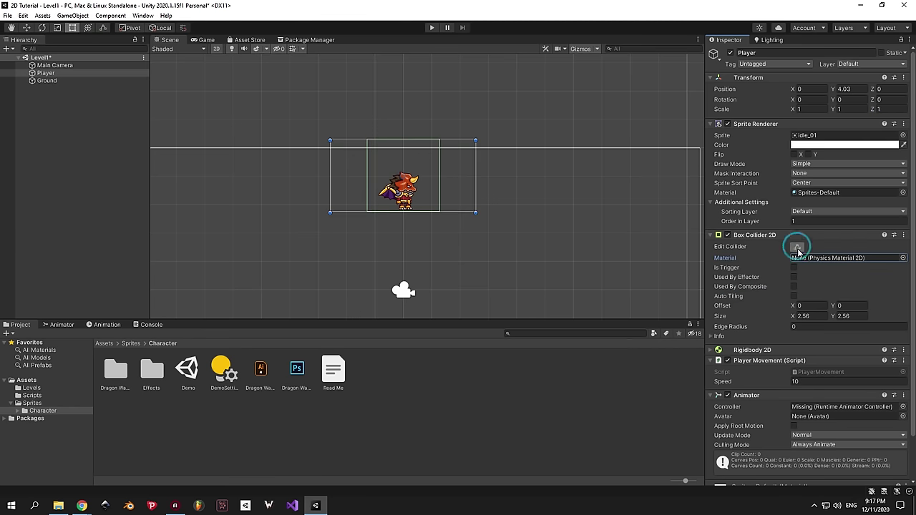
{"action": "scroll", "coordinate": [453, 186], "scroll_direction": "up", "scroll_amount": 2}
{"action": "scroll", "coordinate": [358, 126], "scroll_direction": "up", "scroll_amount": 3}
{"action": "left_click_drag", "start_coordinate": [421, 106], "coordinate": [424, 195]}
{"action": "middle_click_drag", "start_coordinate": [425, 195], "coordinate": [438, 156]}
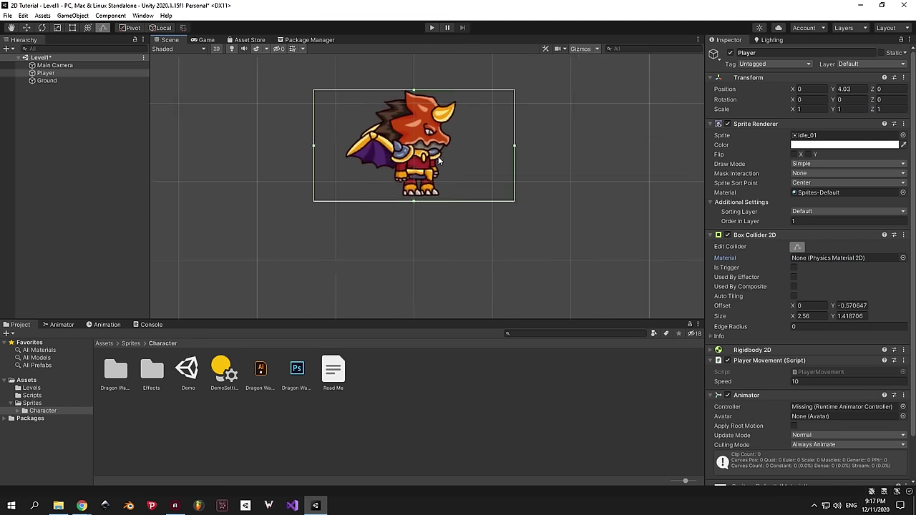
{"action": "scroll", "coordinate": [395, 201], "scroll_direction": "up", "scroll_amount": 2}
{"action": "left_click_drag", "start_coordinate": [404, 200], "coordinate": [404, 193]}
{"action": "middle_click_drag", "start_coordinate": [404, 195], "coordinate": [403, 245]}
{"action": "left_click_drag", "start_coordinate": [542, 172], "coordinate": [442, 173]}
{"action": "left_click_drag", "start_coordinate": [268, 173], "coordinate": [374, 172]}
{"action": "key", "text": "t"}
Reselect the Player and collapse its Box Collider 2D and Sprite Renderer components.
{"action": "scroll", "coordinate": [481, 172], "scroll_direction": "down", "scroll_amount": 5}
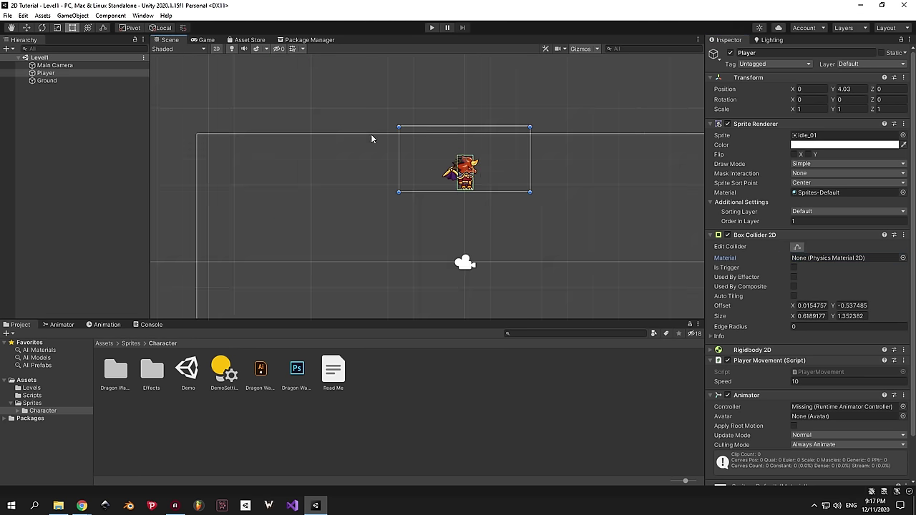
{"action": "left_click", "coordinate": [367, 107]}
{"action": "middle_click_drag", "start_coordinate": [367, 107], "coordinate": [262, 100]}
{"action": "left_click", "coordinate": [76, 73]}
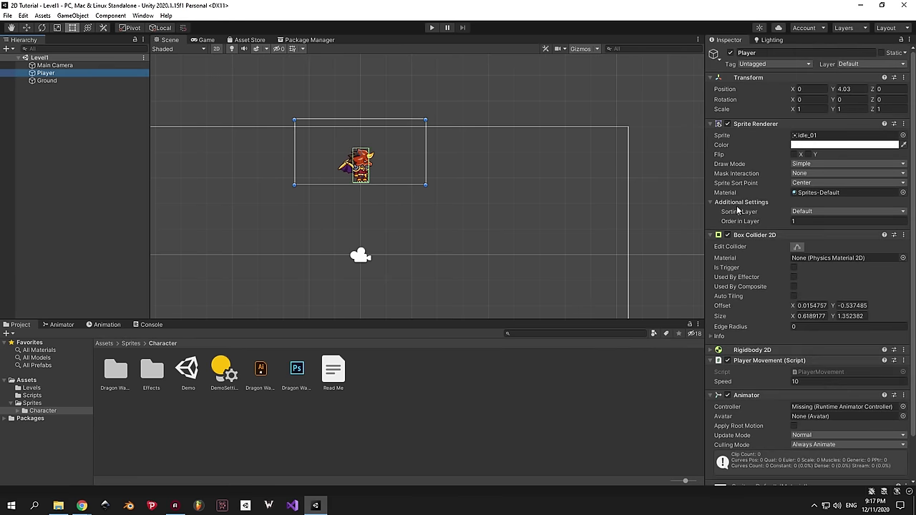
{"action": "left_click", "coordinate": [710, 235]}
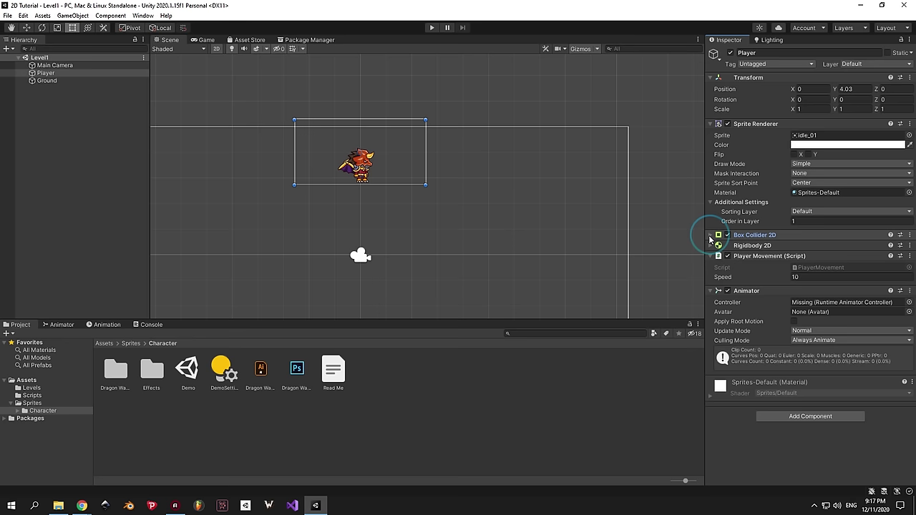
{"action": "left_click", "coordinate": [710, 125]}
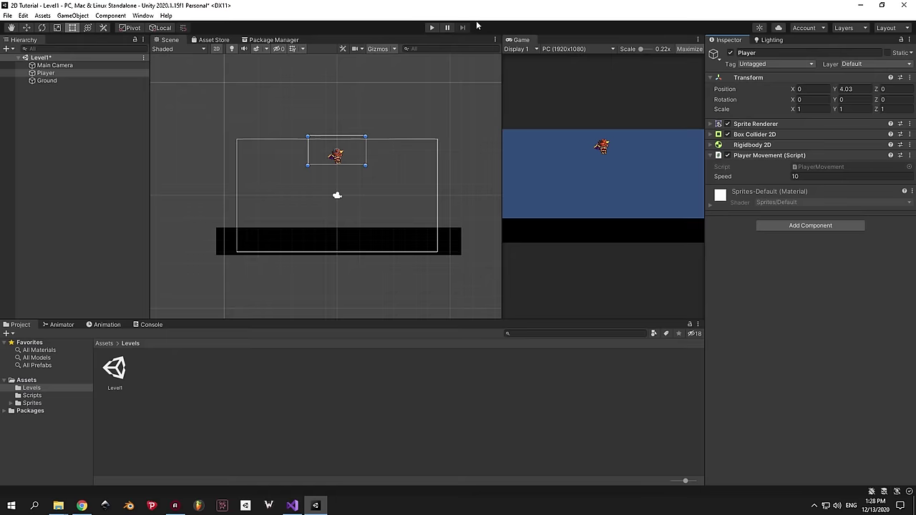
Play-test the dragon running left and right and jumping, then open PlayerMovement.cs in Visual Studio.
{"action": "left_click", "coordinate": [432, 27]}
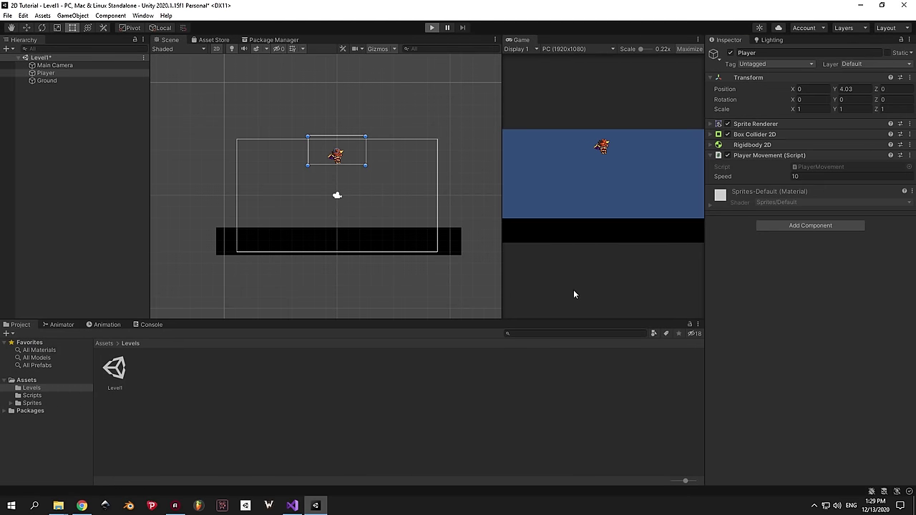
{"action": "key", "text": "Left"}
{"action": "key", "text": "Right"}
{"action": "key", "text": "Left"}
{"action": "key", "text": "space"}
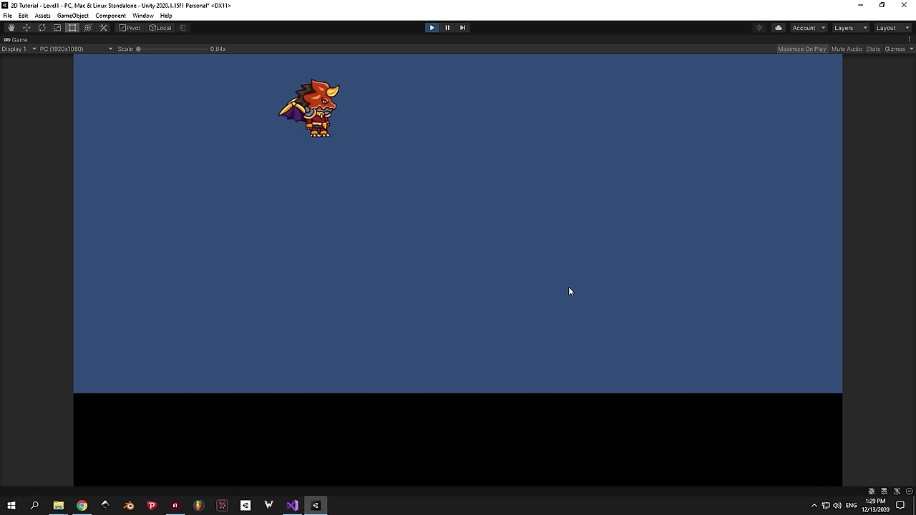
{"action": "key", "text": "Right"}
{"action": "key", "text": "Left"}
{"action": "key", "text": "Left"}
{"action": "key", "text": "Right"}
{"action": "key", "text": "Left"}
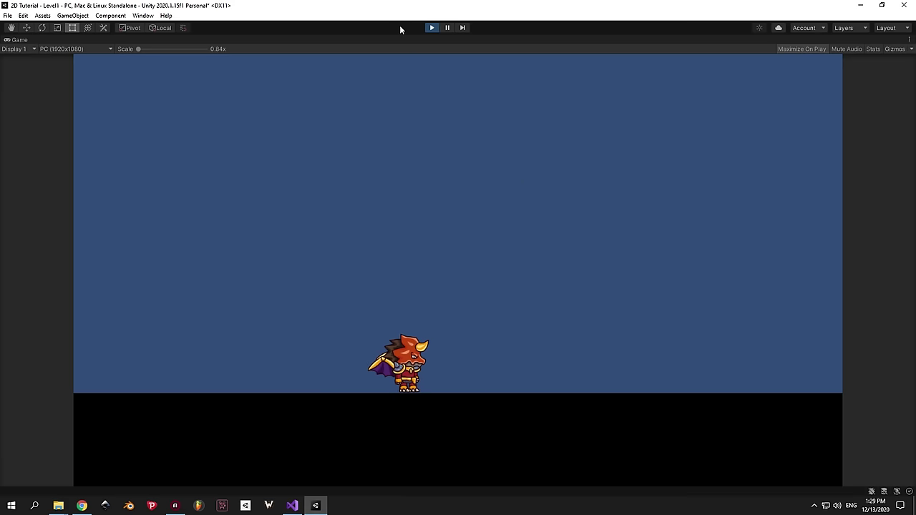
{"action": "left_click", "coordinate": [430, 28]}
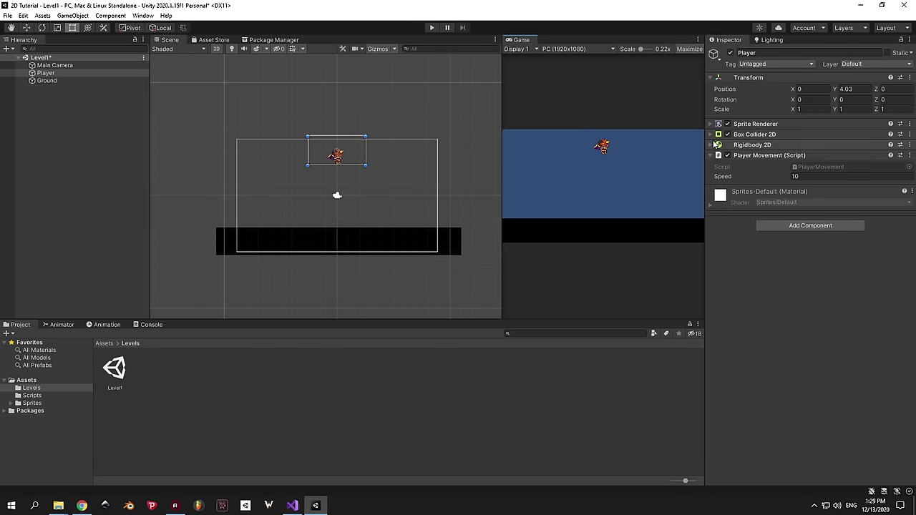
{"action": "double_click", "coordinate": [830, 166]}
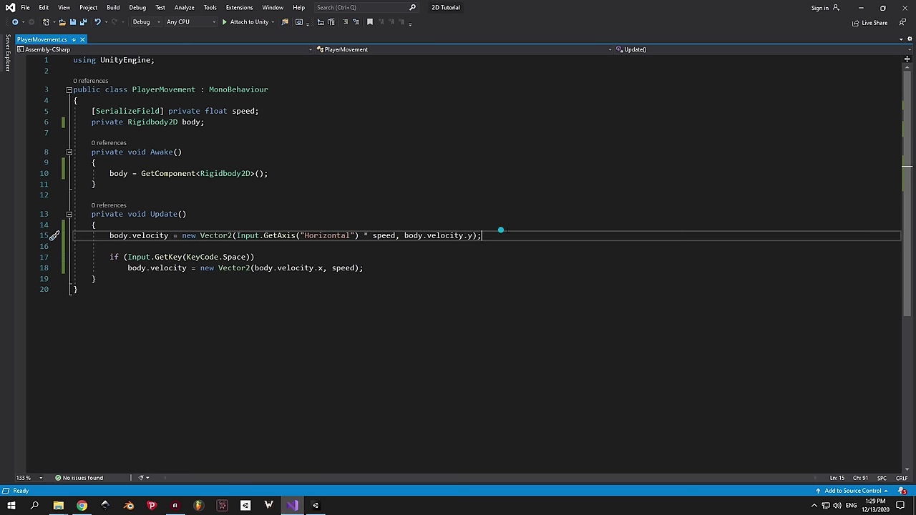
Add an if statement below the velocity line using Input.GetAxis("Horizontal") as its condition.
{"action": "key", "text": "Return"}
{"action": "key", "text": "Return"}
{"action": "type", "text": "i"}
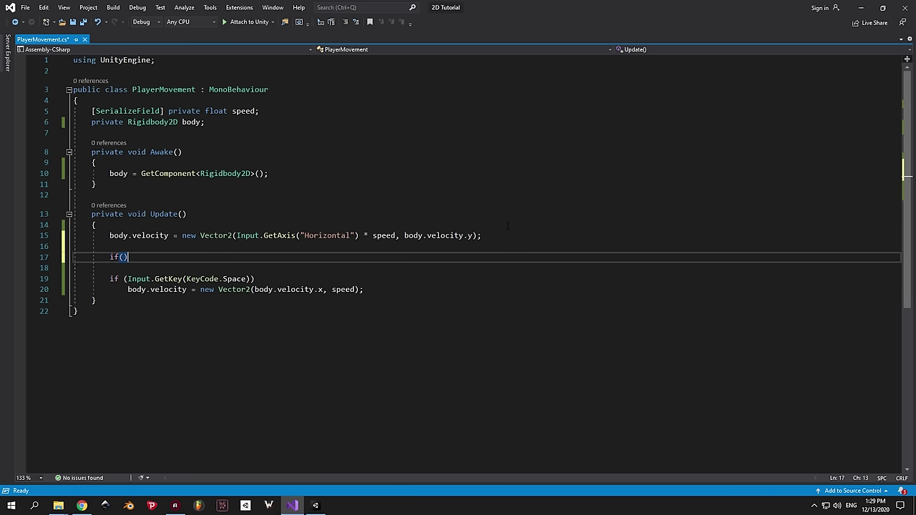
{"action": "type", "text": "f()"}
{"action": "left_click_drag", "start_coordinate": [237, 235], "coordinate": [358, 235]}
{"action": "key", "text": "ctrl+c"}
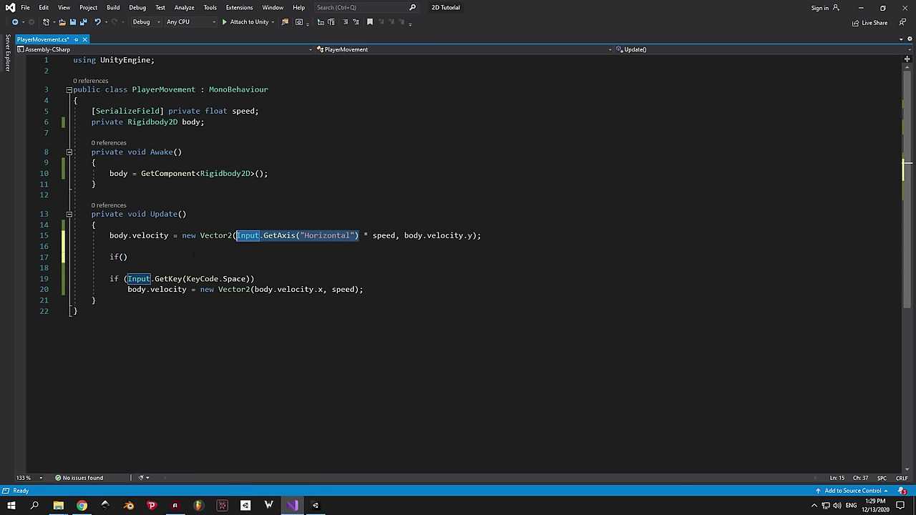
{"action": "left_click", "coordinate": [118, 256]}
{"action": "key", "text": "ctrl+v"}
Declare float horizontalInput = Input.GetAxis("Horizontal") at the top of Update and save.
{"action": "left_click", "coordinate": [134, 225]}
{"action": "key", "text": "Return"}
{"action": "type", "text": "float"}
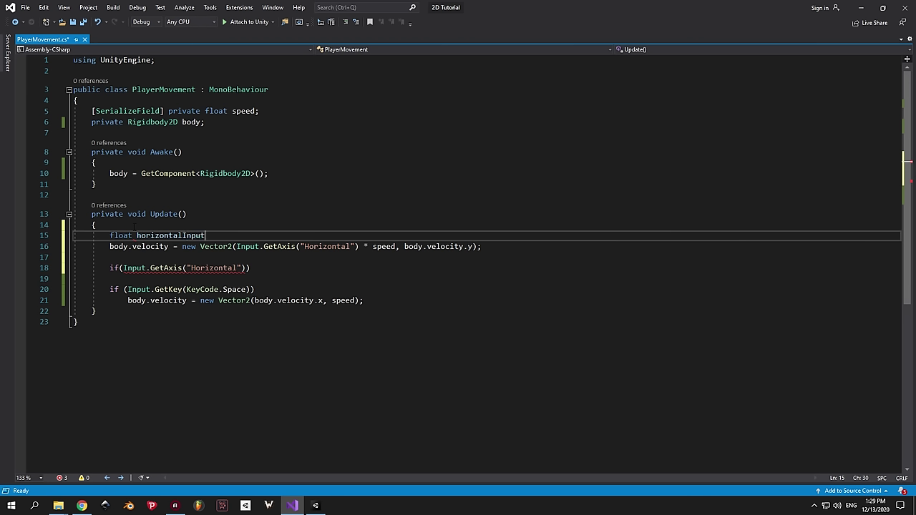
{"action": "key", "text": "ctrl+v"}
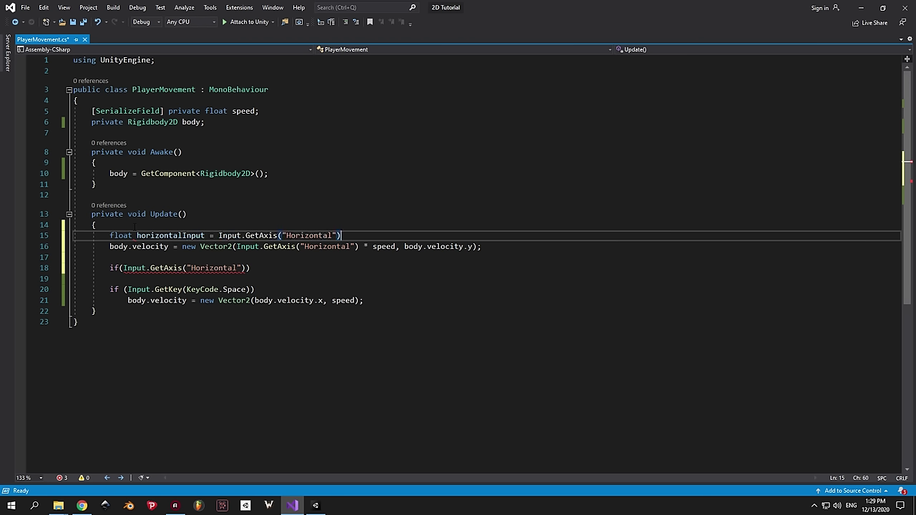
{"action": "key", "text": "ctrl+s"}
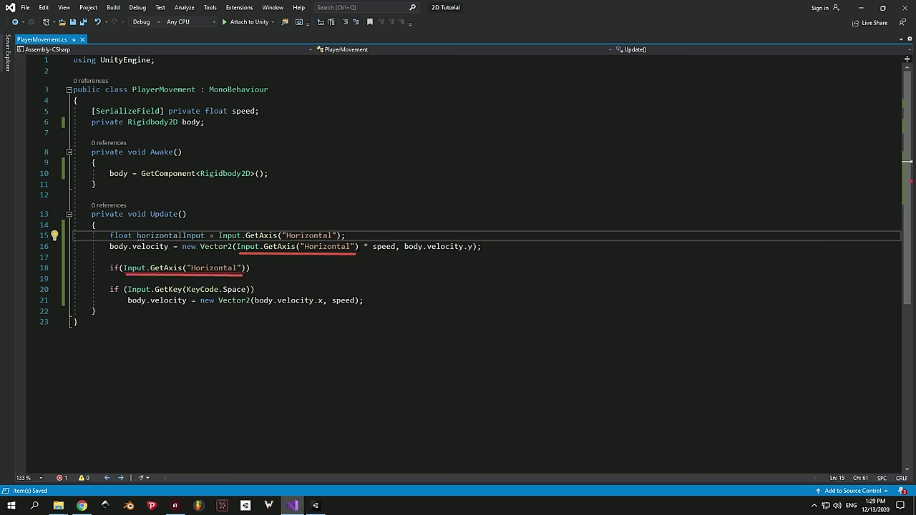
Replace the axis expressions with horizontalInput, making the condition horizontalInput > 0.01f.
{"action": "left_click_drag", "start_coordinate": [355, 246], "coordinate": [234, 246]}
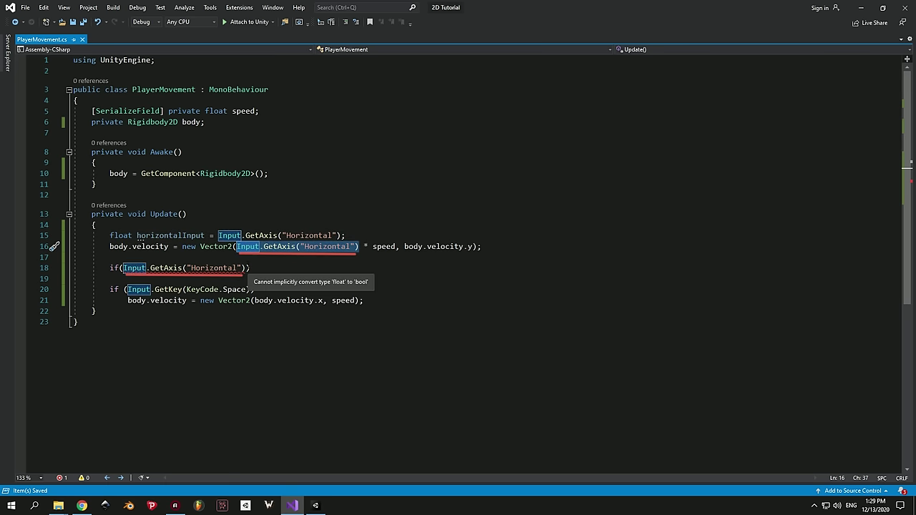
{"action": "type", "text": "horizontalInput"}
{"action": "left_click_drag", "start_coordinate": [244, 268], "coordinate": [123, 267]}
{"action": "type", "text": "horizontalInput> 0.01f"}
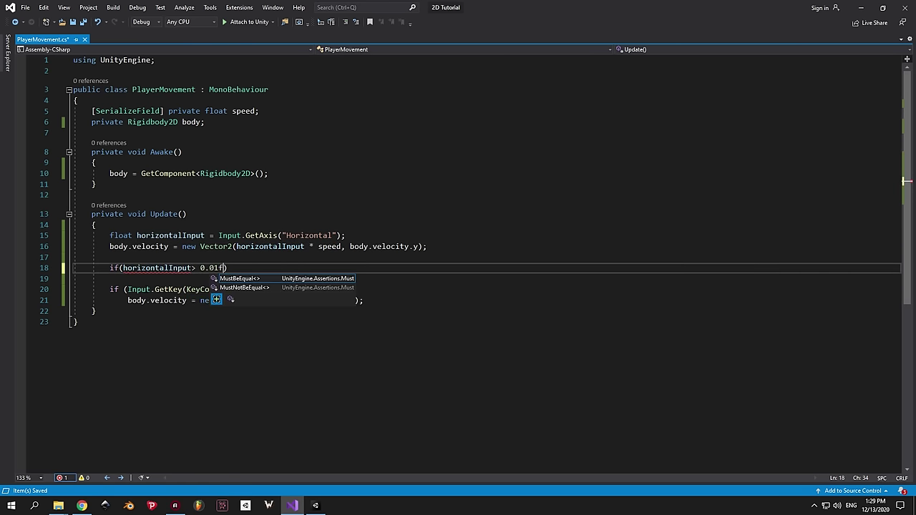
Inside the if, set transform.localScale = Vector3.one.
{"action": "key", "text": "Return"}
{"action": "type", "text": "transform.sca"}
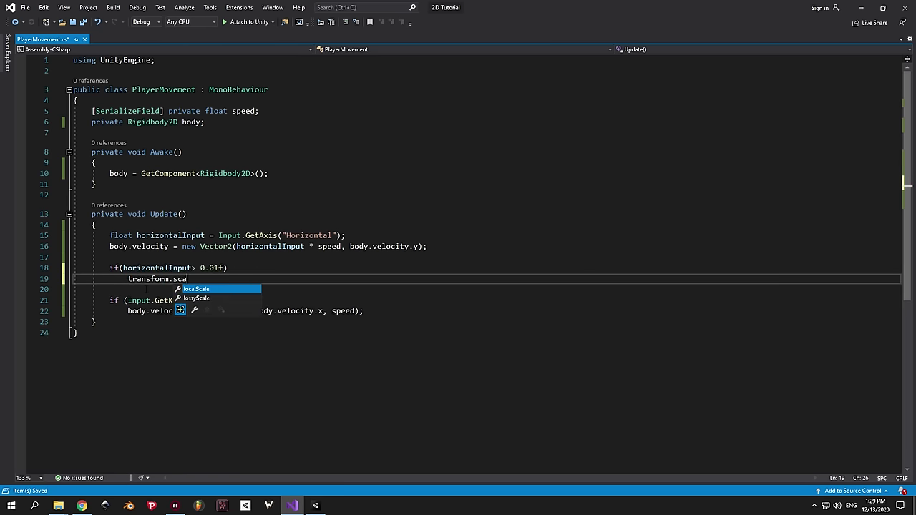
{"action": "key", "text": "Tab"}
{"action": "type", "text": "= vec"}
{"action": "key", "text": "Tab"}
{"action": "type", "text": ".one;"}
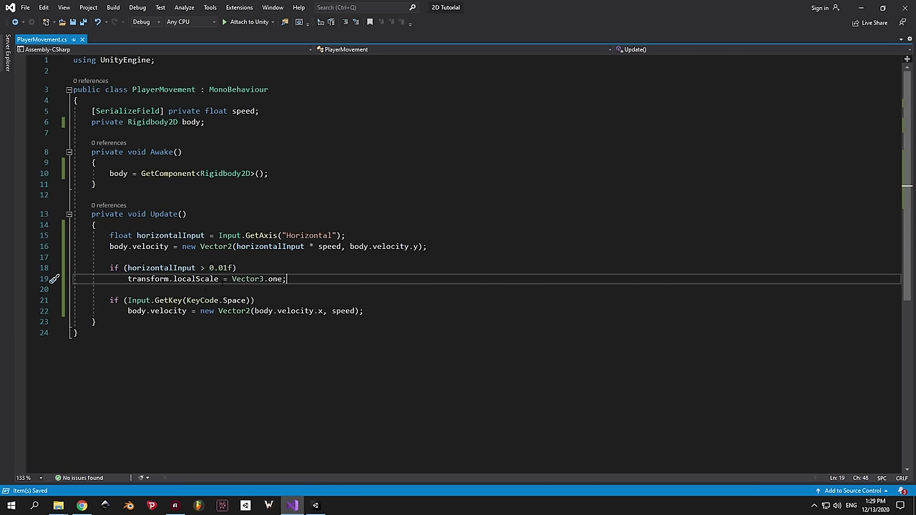
{"action": "left_click", "coordinate": [315, 505]}
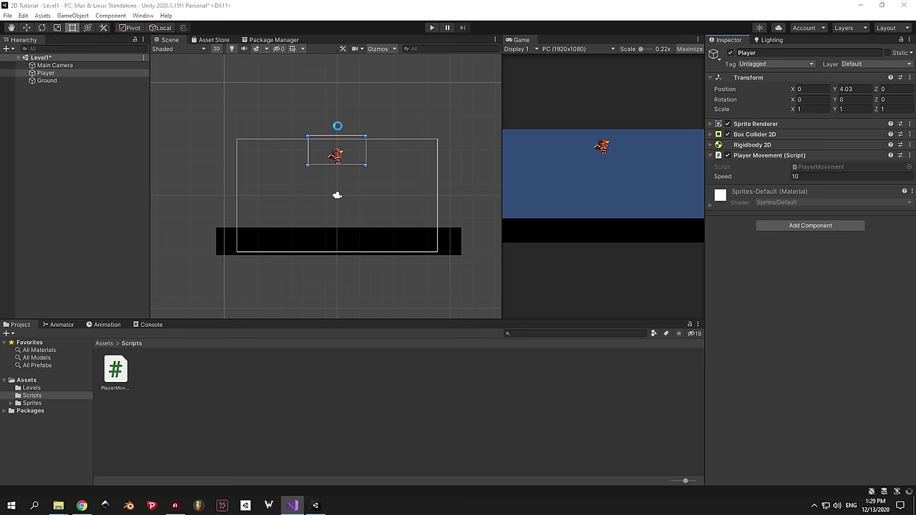
Dock the Game view beside the Scene view and re-enter the Player's X scale as 1.
{"action": "left_click_drag", "start_coordinate": [516, 41], "coordinate": [208, 40]}
{"action": "left_click", "coordinate": [169, 39]}
{"action": "scroll", "coordinate": [418, 203], "scroll_direction": "up", "scroll_amount": 10}
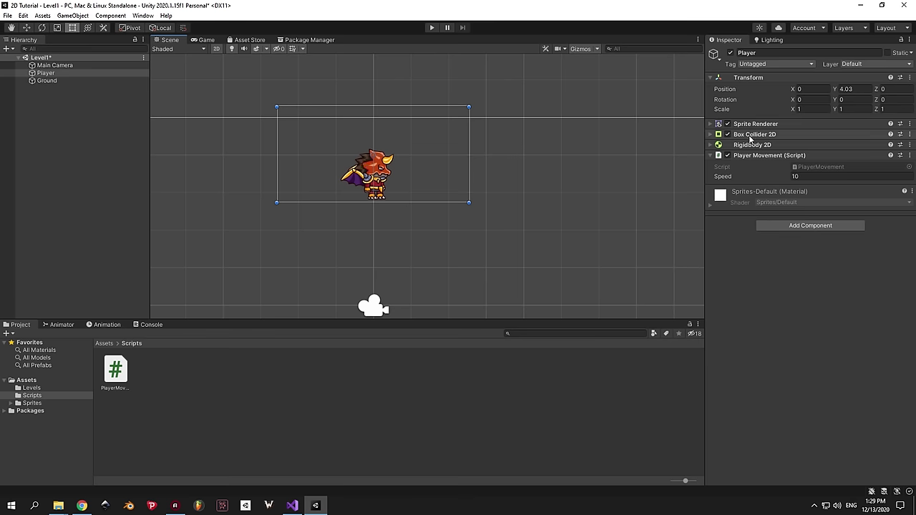
{"action": "left_click", "coordinate": [805, 109]}
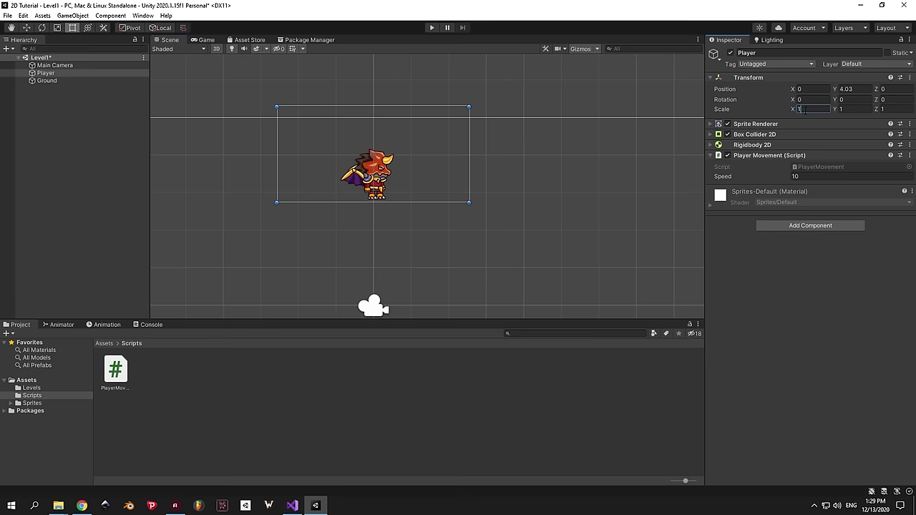
{"action": "key", "text": "BackSpace"}
{"action": "type", "text": "1"}
{"action": "key", "text": "Tab"}
{"action": "key", "text": "Tab"}
Try X scale -1 to flip the dragon to face left, then restore it to 1.
{"action": "left_click", "coordinate": [807, 109]}
{"action": "type", "text": "-1"}
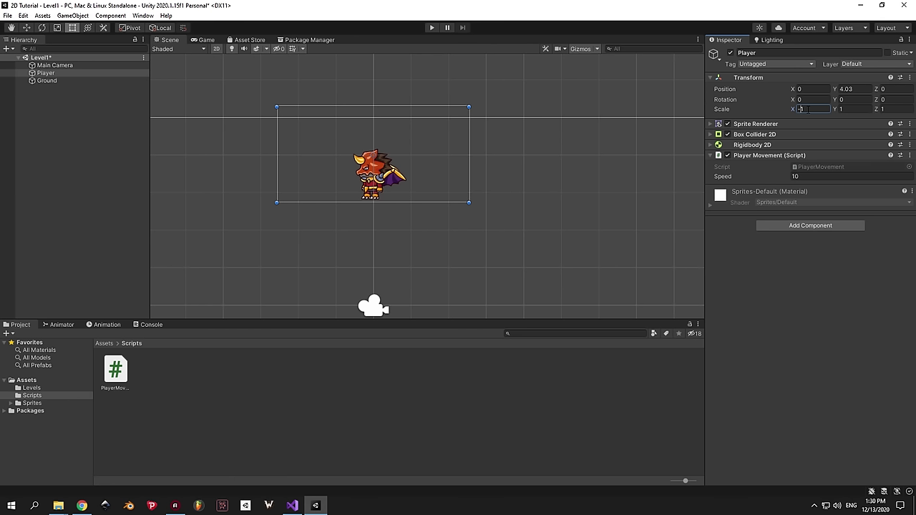
{"action": "key", "text": "BackSpace"}
{"action": "type", "text": "-"}
{"action": "key", "text": "BackSpace"}
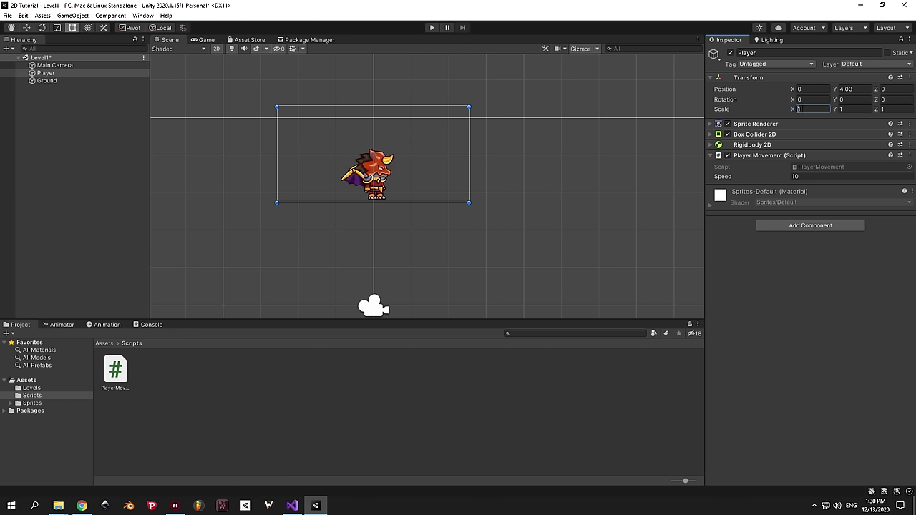
{"action": "left_click", "coordinate": [292, 506]}
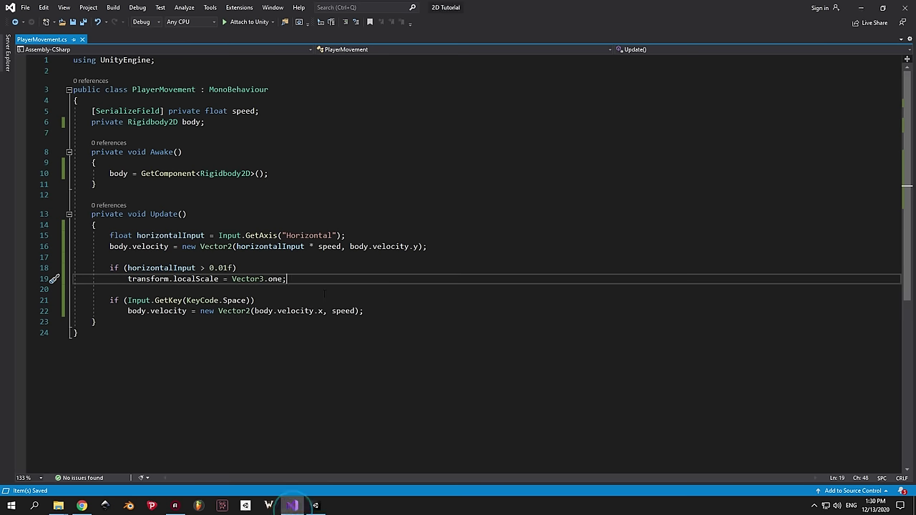
Duplicate the if statement that sets localScale on the line below it.
{"action": "left_click", "coordinate": [304, 278]}
{"action": "key", "text": "shift+Home"}
{"action": "key", "text": "shift+Home"}
{"action": "key", "text": "shift+Up"}
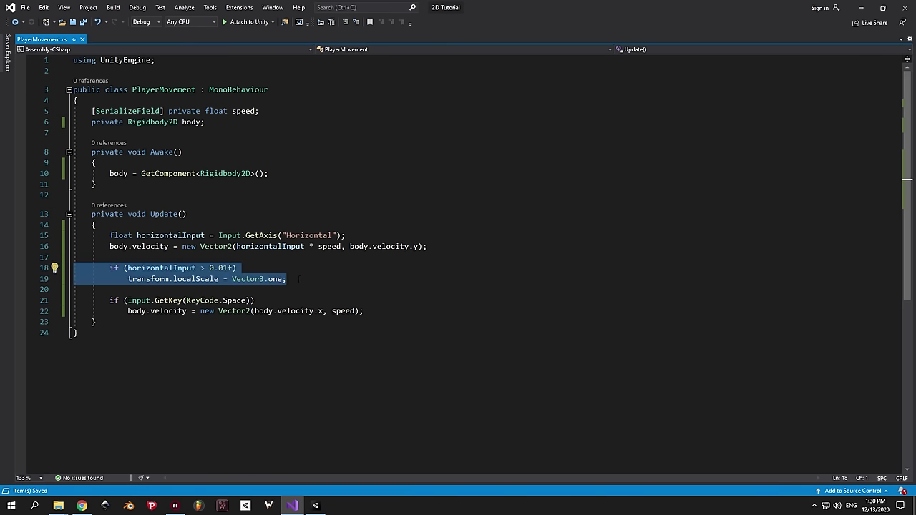
{"action": "left_click", "coordinate": [291, 278]}
{"action": "key", "text": "Return"}
{"action": "key", "text": "ctrl+v"}
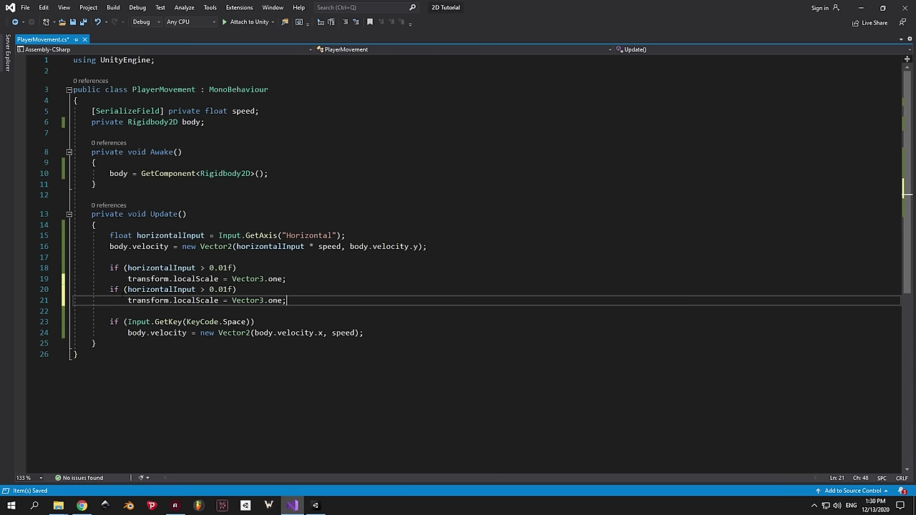
Turn the copy into else if (horizontalInput < -0.01f) with localScale = new Vector3(-1, 1, 1).
{"action": "left_click", "coordinate": [109, 289]}
{"action": "type", "text": "else"}
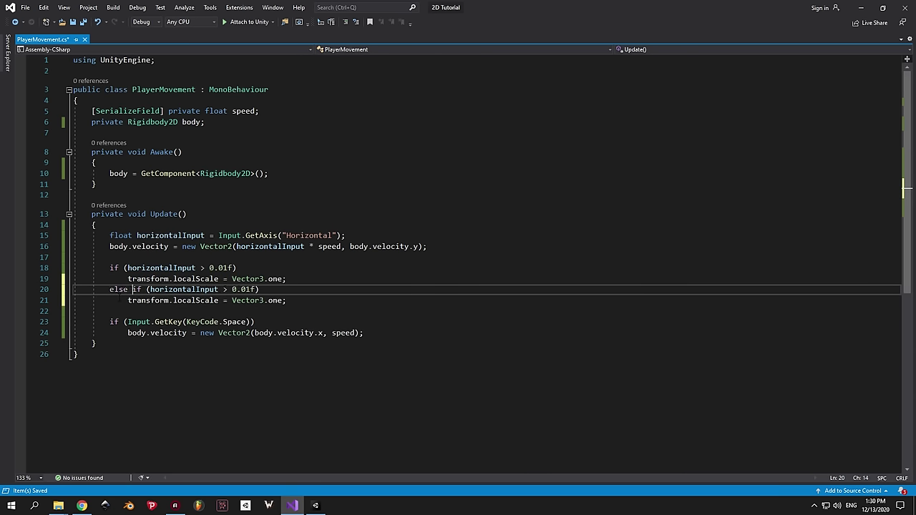
{"action": "double_click", "coordinate": [221, 289]}
{"action": "type", "text": "< -"}
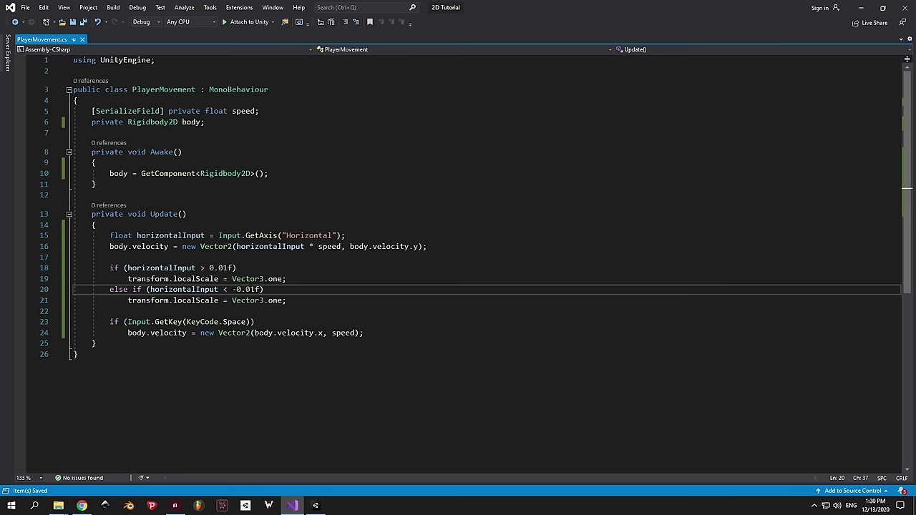
{"action": "left_click_drag", "start_coordinate": [284, 300], "coordinate": [224, 300]}
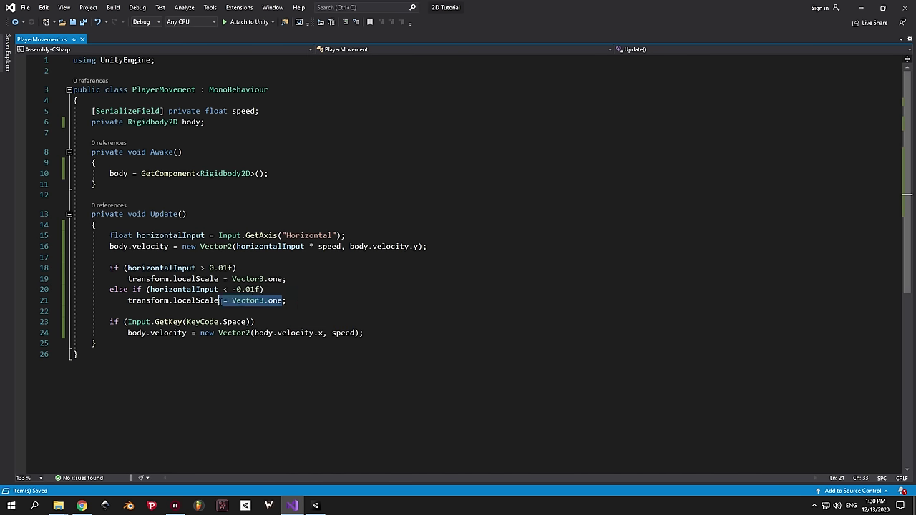
{"action": "type", "text": "new Vector3"}
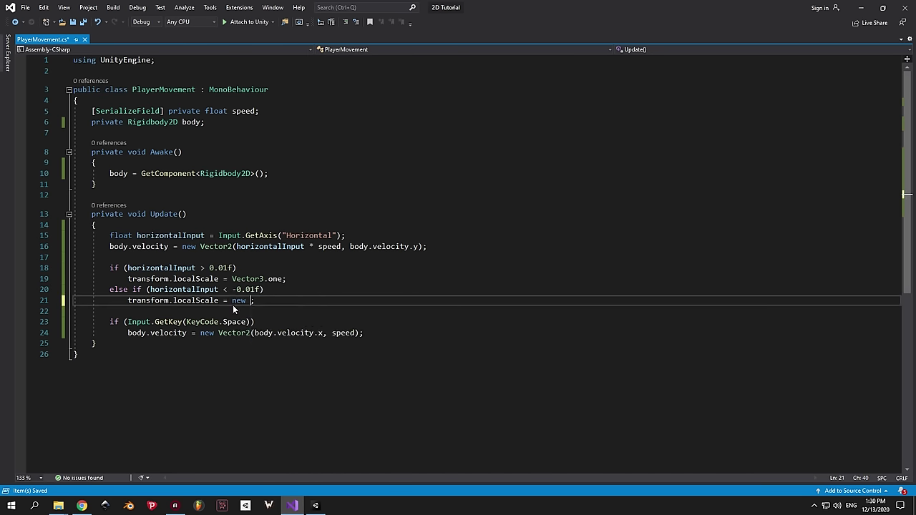
{"action": "type", "text": "(-1, "}
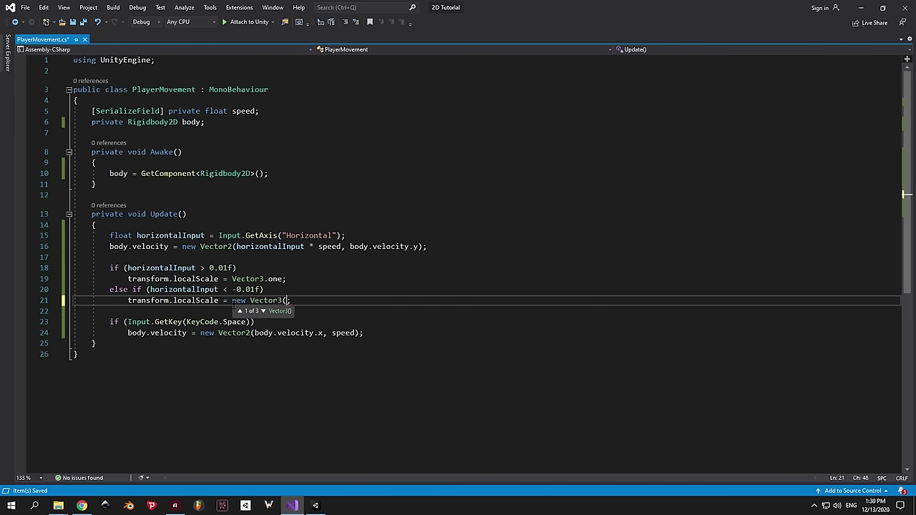
{"action": "type", "text": "1, 1"}
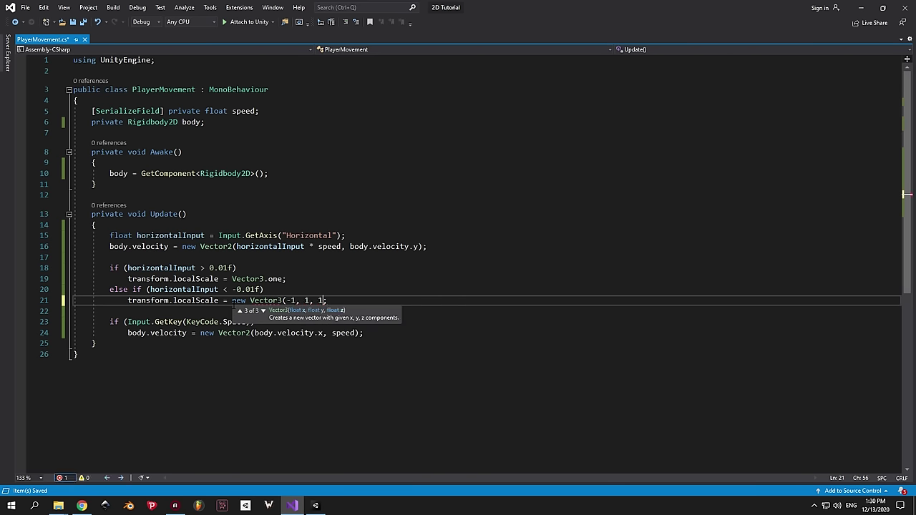
{"action": "type", "text": ")"}
{"action": "key", "text": "End"}
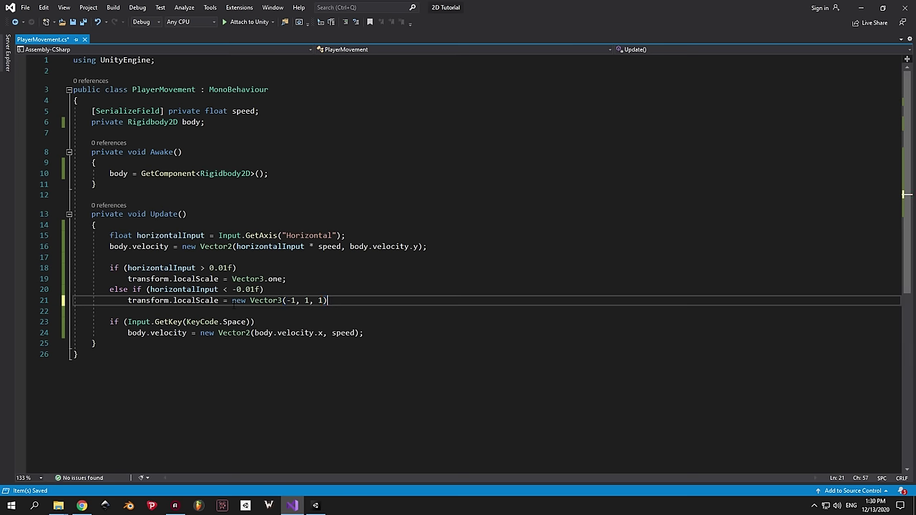
Add the comment //Flip player when moving left-right above the flip code.
{"action": "left_click", "coordinate": [129, 256]}
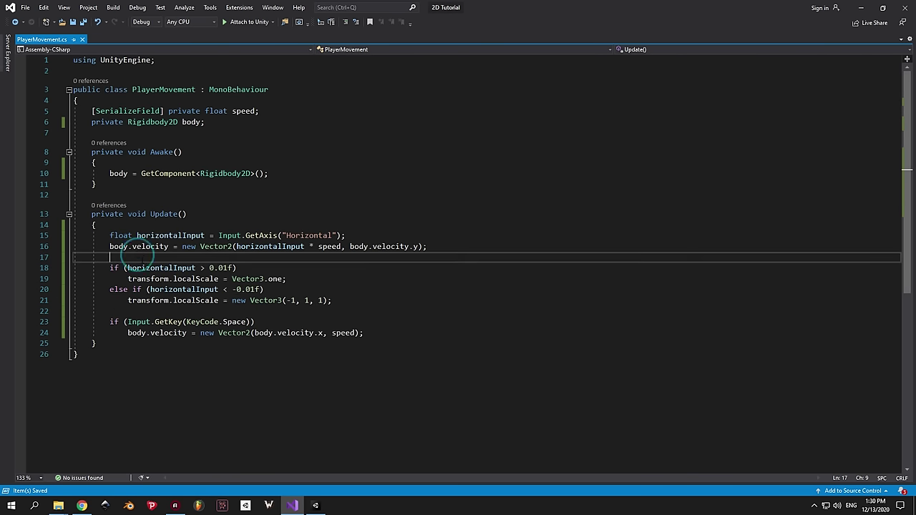
{"action": "key", "text": "Return"}
{"action": "type", "text": "//Flip transfo"}
{"action": "key", "text": "BackSpace"}
{"action": "key", "text": "BackSpace"}
{"action": "key", "text": "BackSpace"}
{"action": "key", "text": "BackSpace"}
{"action": "key", "text": "BackSpace"}
{"action": "key", "text": "BackSpace"}
{"action": "key", "text": "BackSpace"}
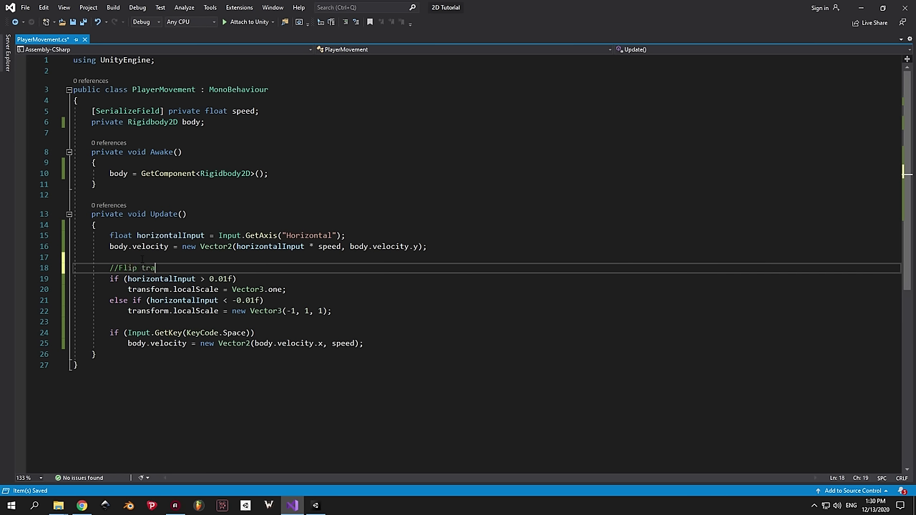
{"action": "type", "text": "player when moving left-right"}
{"action": "key", "text": "ctrl+s"}
{"action": "left_click", "coordinate": [314, 505]}
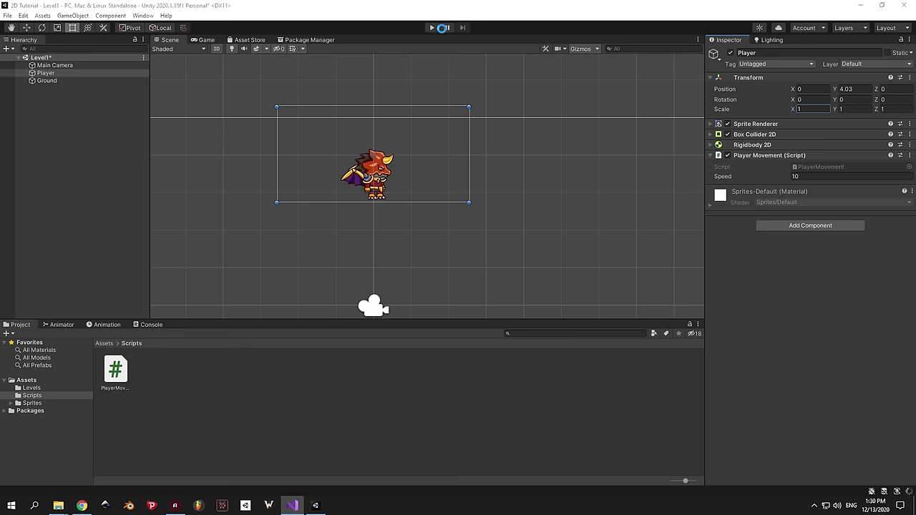
{"action": "left_click", "coordinate": [432, 27]}
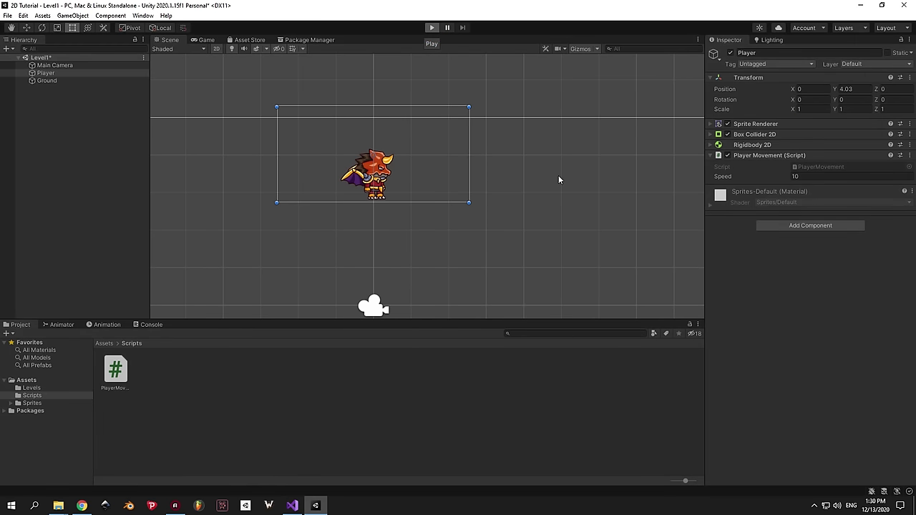
{"action": "key", "text": "Left"}
{"action": "key", "text": "Right"}
{"action": "key", "text": "Left"}
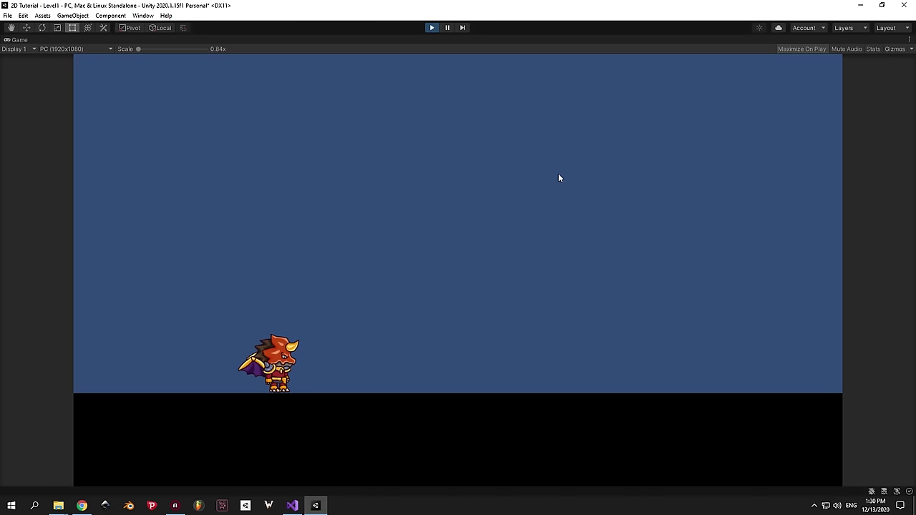
{"action": "key", "text": "Right"}
{"action": "key", "text": "Left"}
{"action": "key", "text": "space"}
{"action": "key", "text": "Right"}
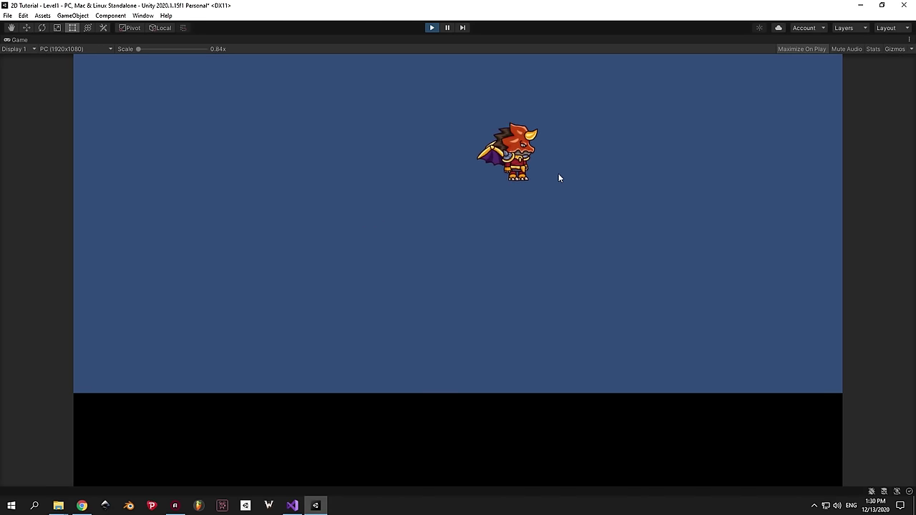
{"action": "key", "text": "Left"}
{"action": "key", "text": "Right"}
{"action": "key", "text": "Left"}
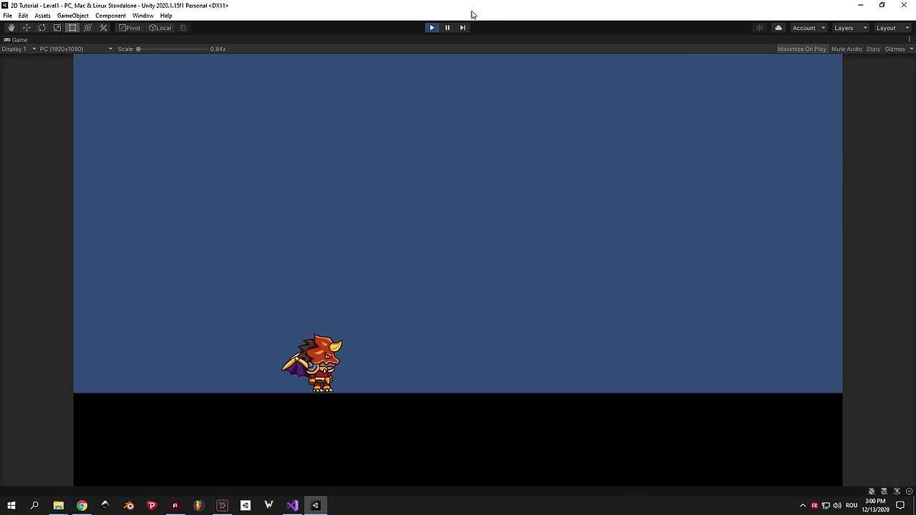
{"action": "left_click", "coordinate": [432, 27]}
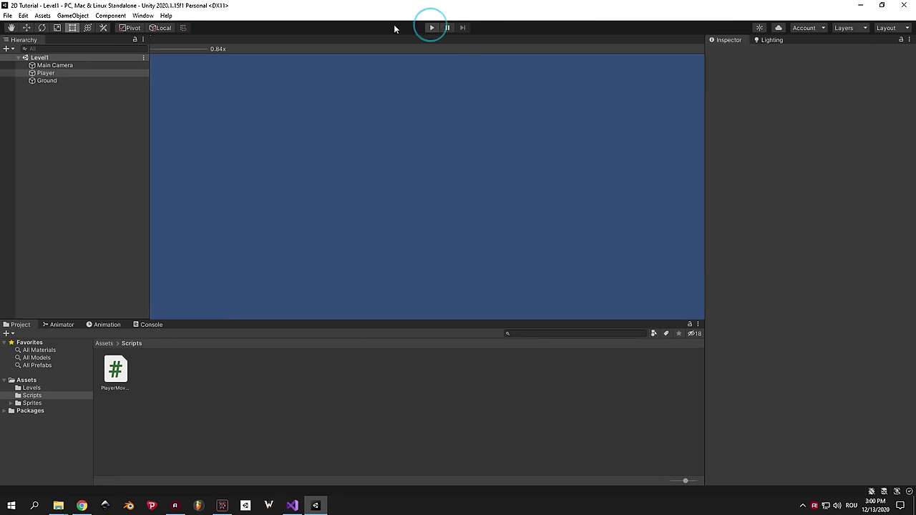
Add an Animator component to the Player object.
{"action": "left_click", "coordinate": [822, 226]}
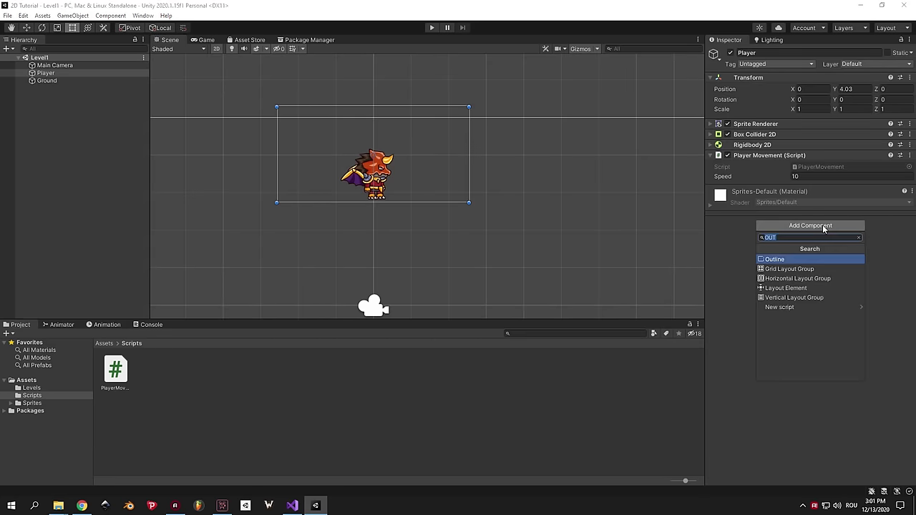
{"action": "type", "text": "animator"}
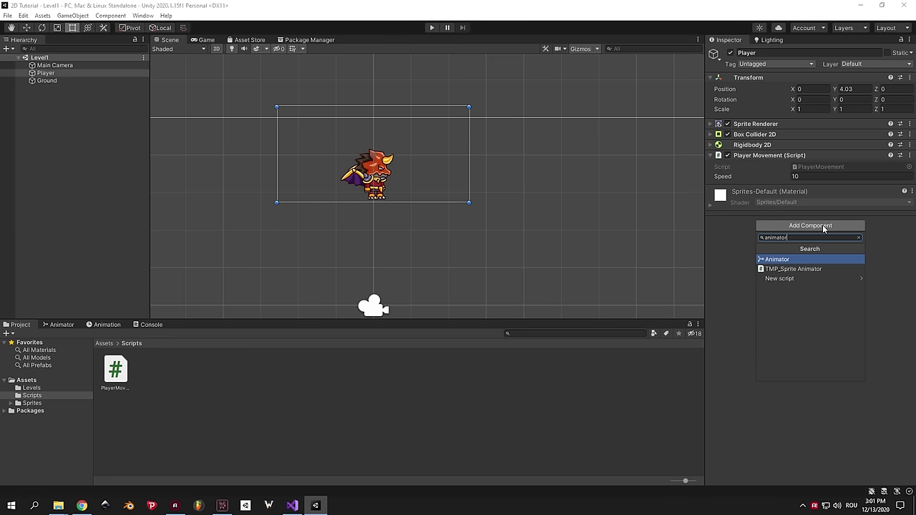
{"action": "key", "text": "Down"}
{"action": "key", "text": "Up"}
{"action": "key", "text": "Return"}
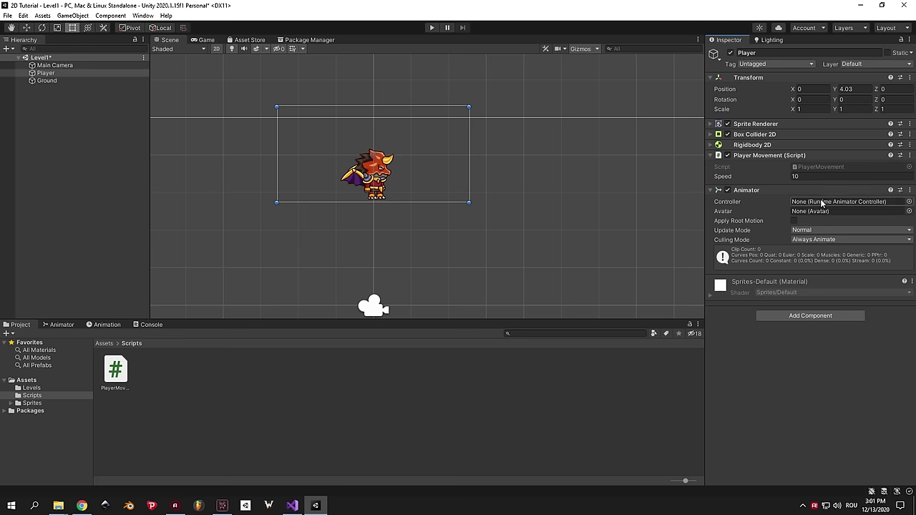
Create an Animation folder in Assets and open it.
{"action": "left_click", "coordinate": [27, 379]}
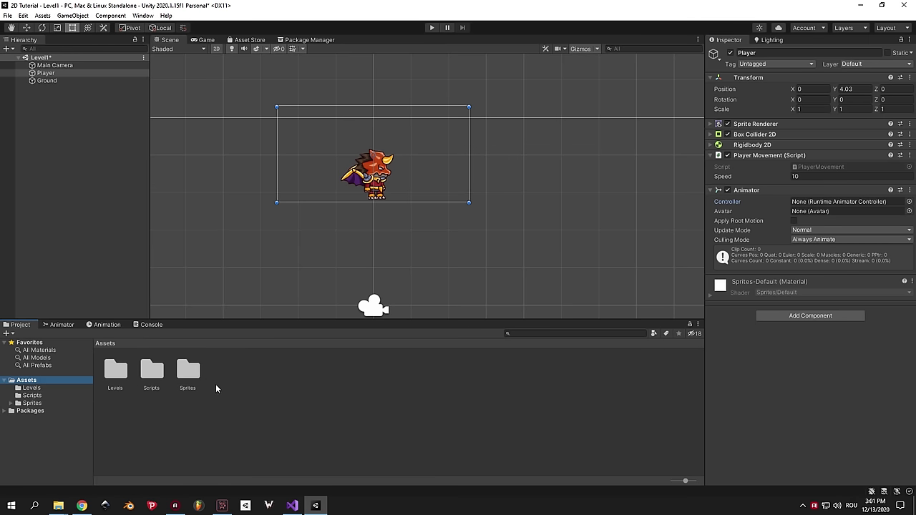
{"action": "right_click", "coordinate": [221, 388]}
{"action": "mouse_move", "coordinate": [254, 141]}
{"action": "left_click", "coordinate": [376, 104]}
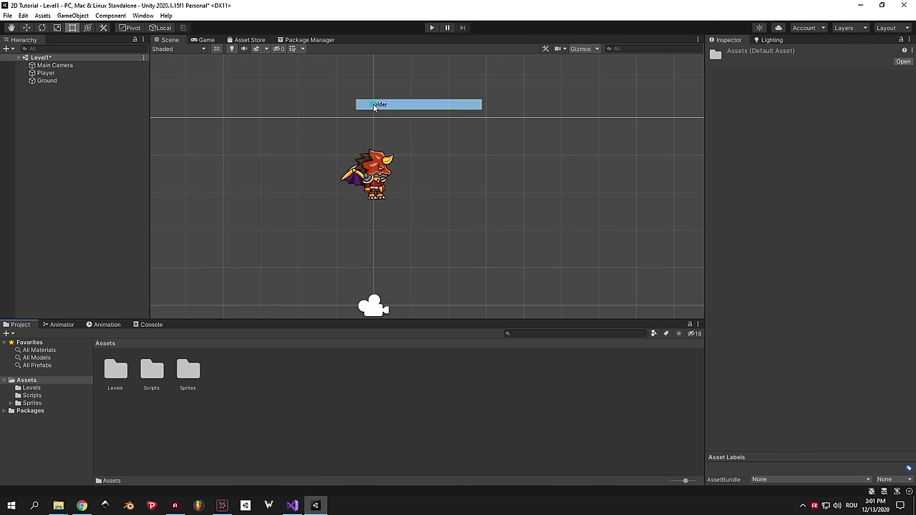
{"action": "type", "text": "Animation"}
{"action": "key", "text": "Return"}
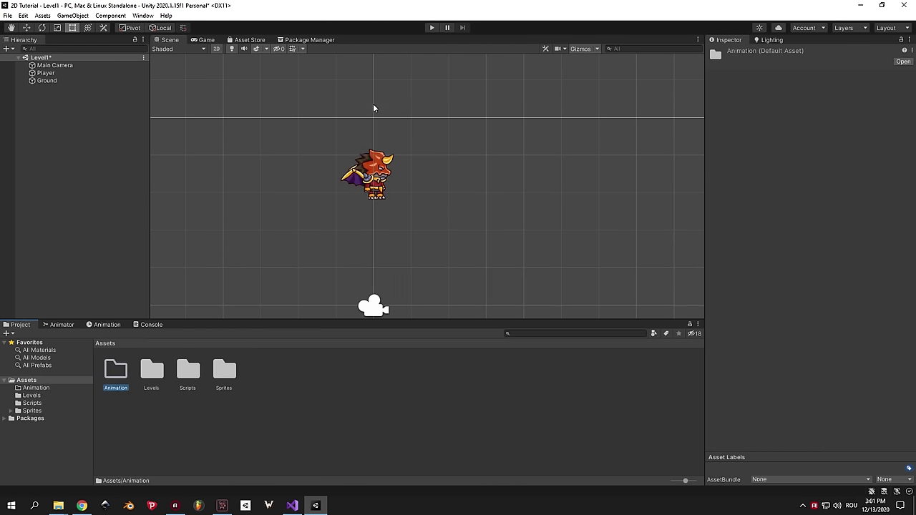
{"action": "key", "text": "Return"}
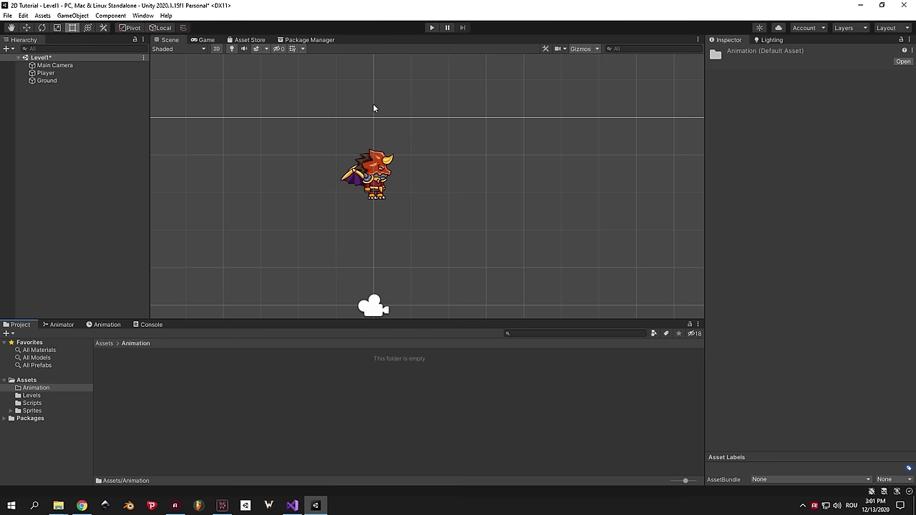
Create a Player Animator Controller in Animation and assign it to the Player's Animator.
{"action": "left_click", "coordinate": [46, 73]}
{"action": "right_click", "coordinate": [127, 413]}
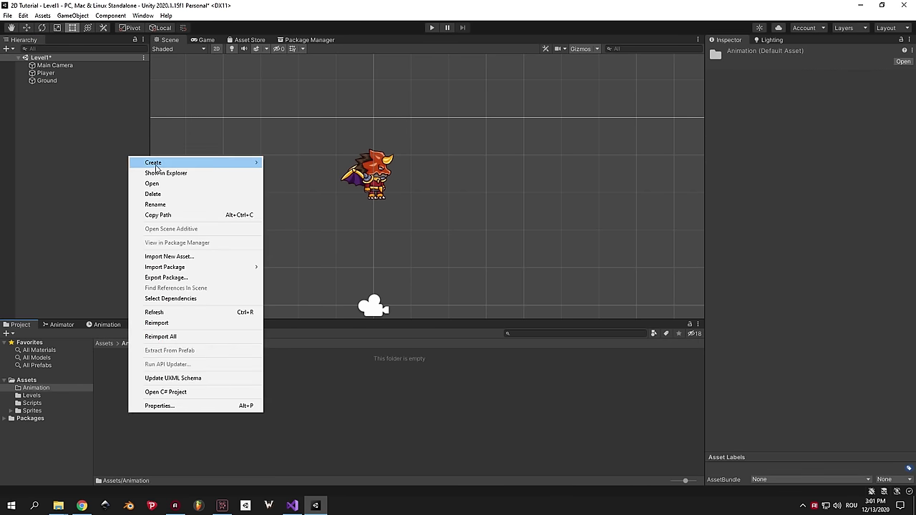
{"action": "left_click", "coordinate": [156, 164]}
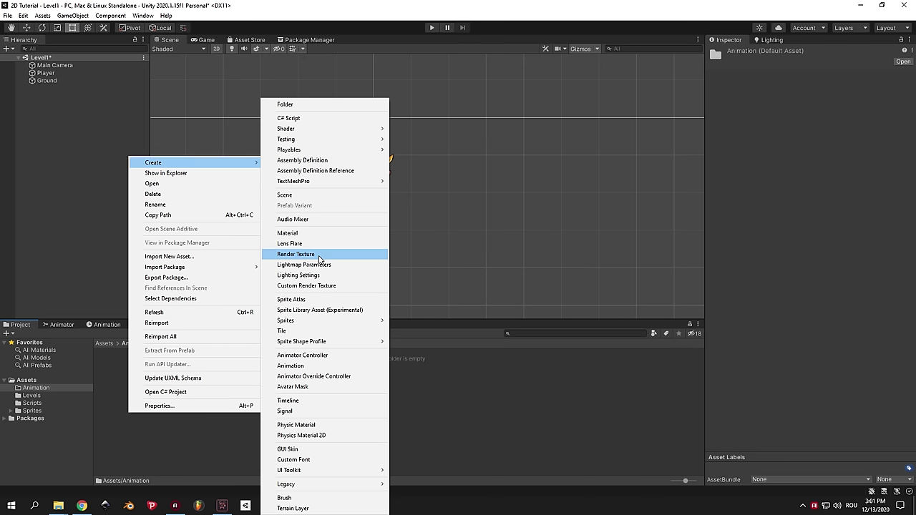
{"action": "left_click", "coordinate": [311, 356]}
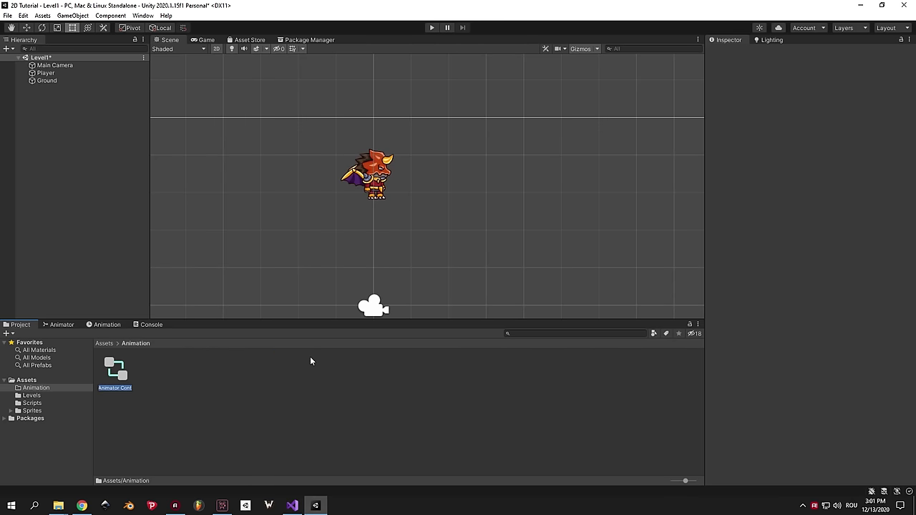
{"action": "type", "text": "P"}
{"action": "key", "text": "Return"}
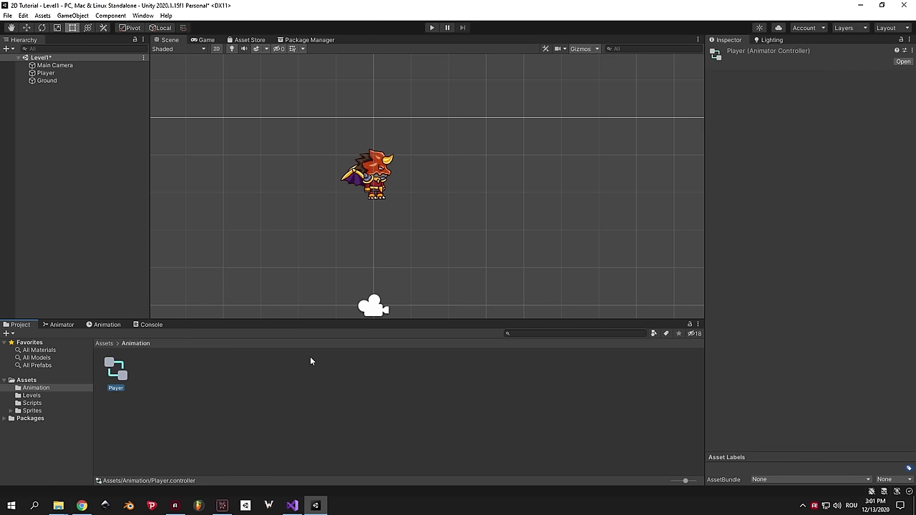
{"action": "left_click", "coordinate": [45, 74]}
{"action": "mouse_move", "coordinate": [116, 370]}
{"action": "left_mouse_down"}
{"action": "mouse_move", "coordinate": [726, 252]}
{"action": "mouse_move", "coordinate": [828, 204]}
{"action": "left_mouse_up"}
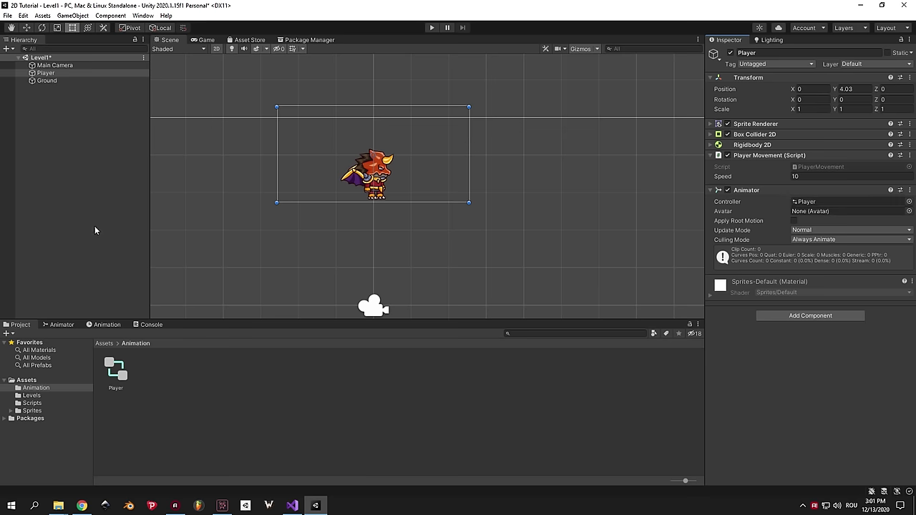
Switch back and forth between the Animator and Animation tabs.
{"action": "left_click", "coordinate": [63, 324]}
{"action": "left_click", "coordinate": [94, 325]}
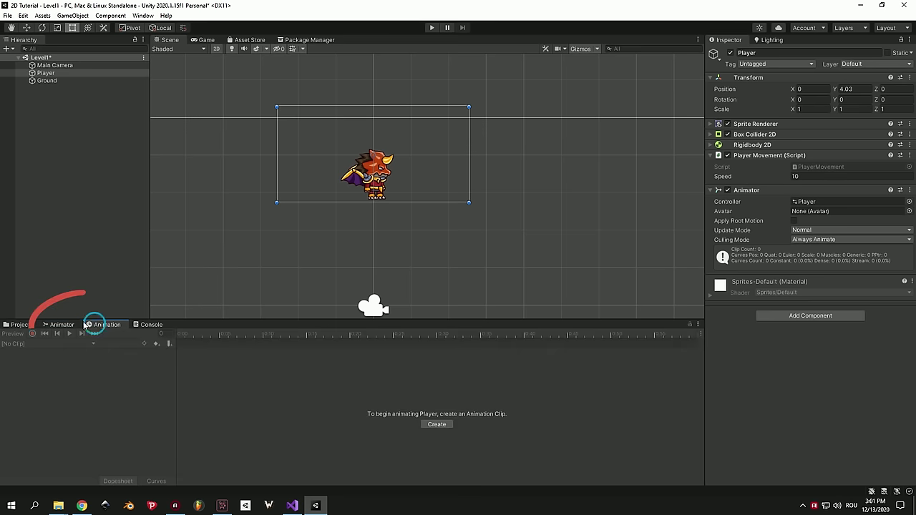
{"action": "left_click", "coordinate": [63, 324]}
{"action": "left_click", "coordinate": [107, 324]}
{"action": "left_click", "coordinate": [63, 324]}
{"action": "left_click", "coordinate": [96, 325]}
Close the existing Animation and Animator panels.
{"action": "left_click", "coordinate": [142, 16]}
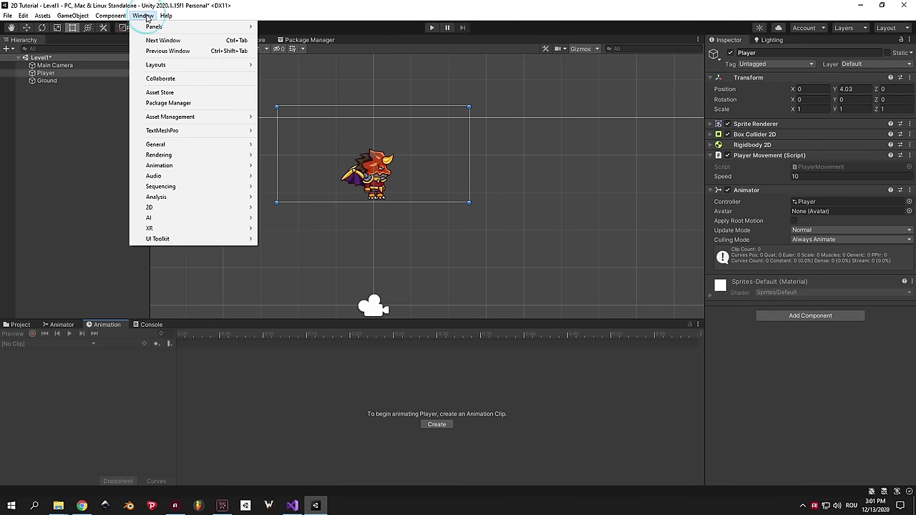
{"action": "mouse_move", "coordinate": [186, 169]}
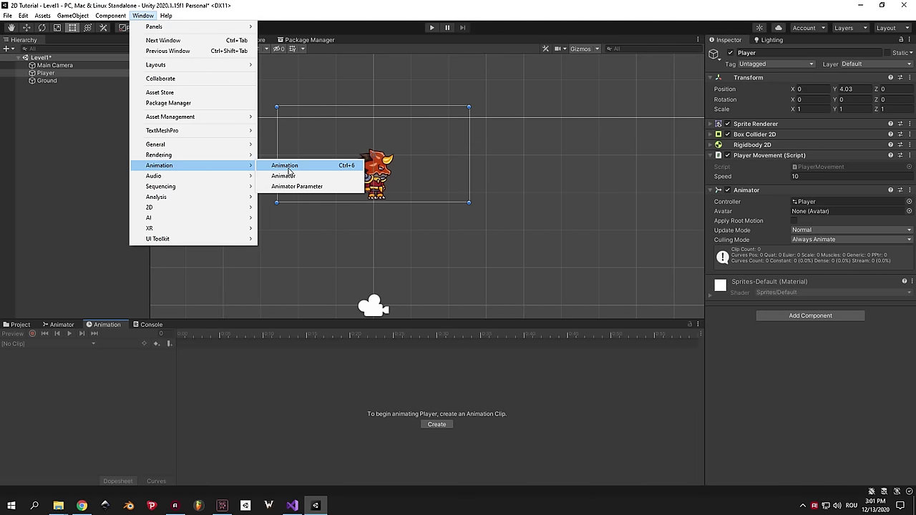
{"action": "left_click", "coordinate": [96, 329]}
{"action": "right_click", "coordinate": [100, 325]}
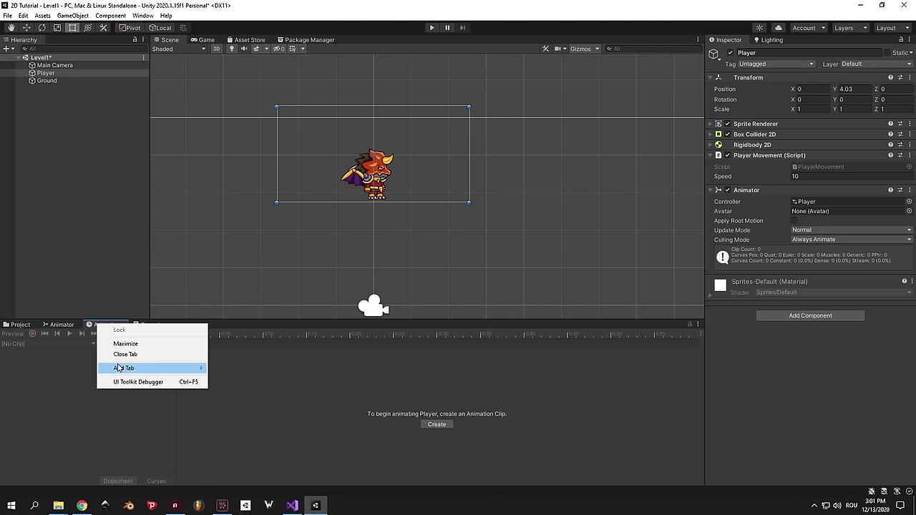
{"action": "left_click", "coordinate": [118, 354]}
{"action": "right_click", "coordinate": [62, 328]}
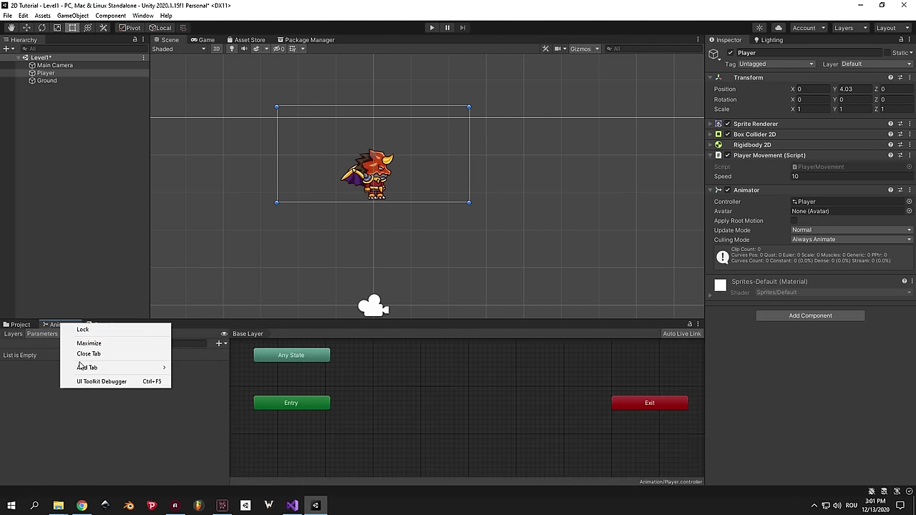
{"action": "left_click", "coordinate": [82, 351]}
Reopen the Animator and Animation windows from Window and dock them beside Project and Console.
{"action": "left_click", "coordinate": [142, 16]}
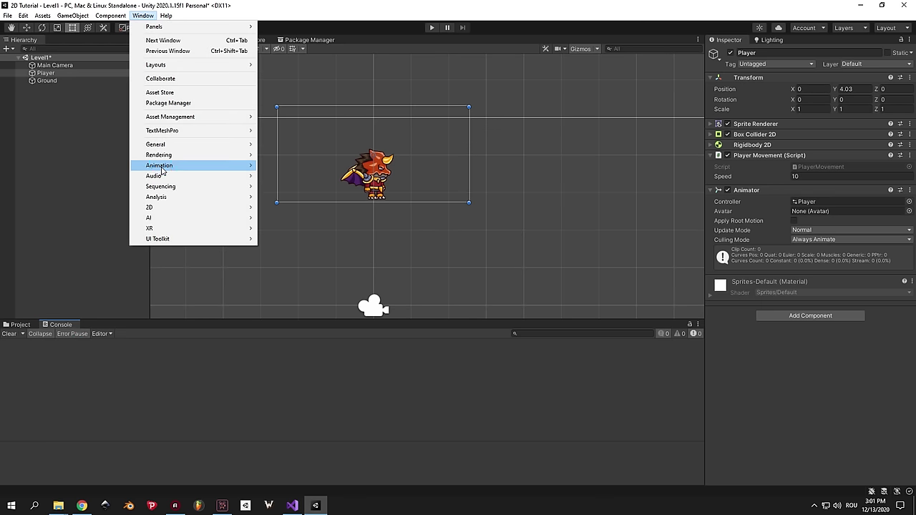
{"action": "mouse_move", "coordinate": [163, 167]}
{"action": "left_click", "coordinate": [276, 176]}
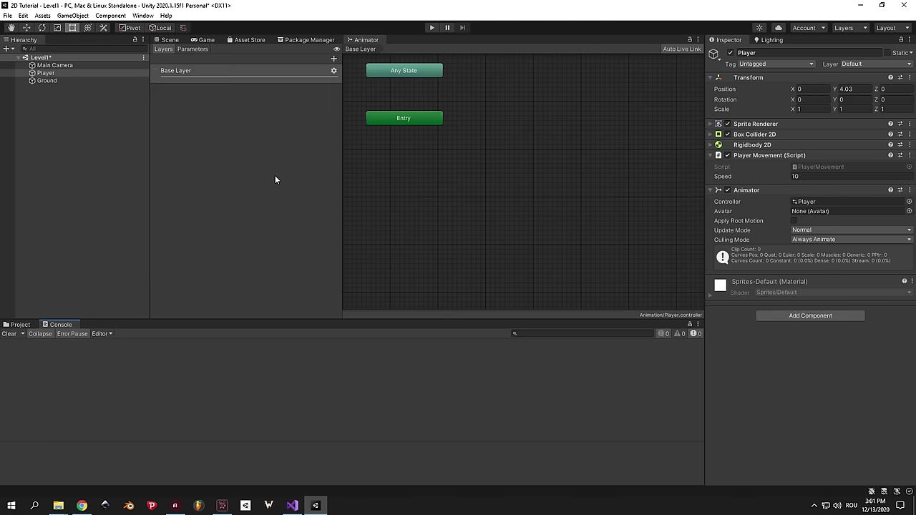
{"action": "left_click_drag", "start_coordinate": [372, 39], "coordinate": [59, 326]}
{"action": "left_click", "coordinate": [142, 16]}
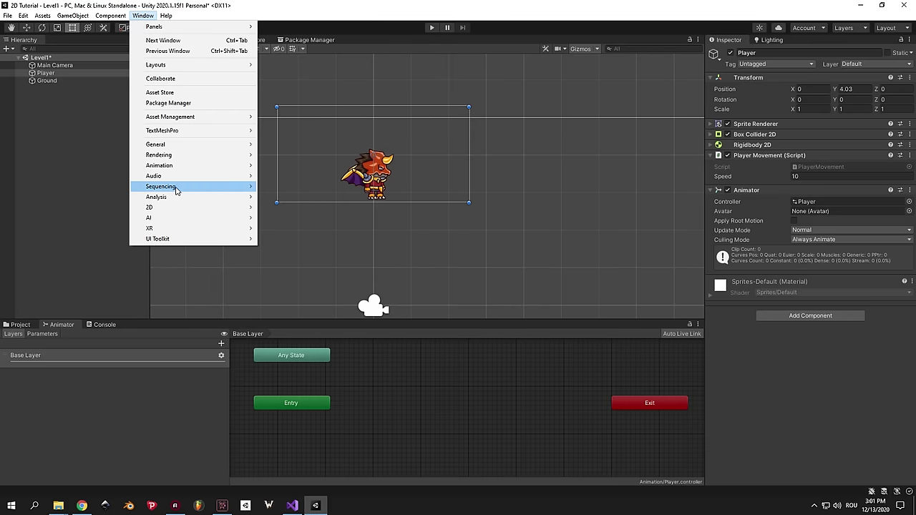
{"action": "mouse_move", "coordinate": [178, 170]}
{"action": "left_click", "coordinate": [307, 166]}
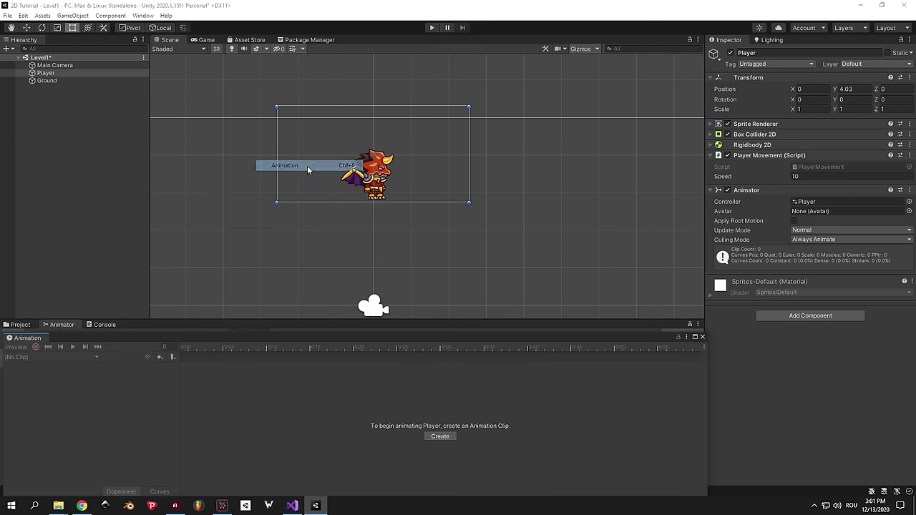
{"action": "left_click_drag", "start_coordinate": [21, 339], "coordinate": [90, 328]}
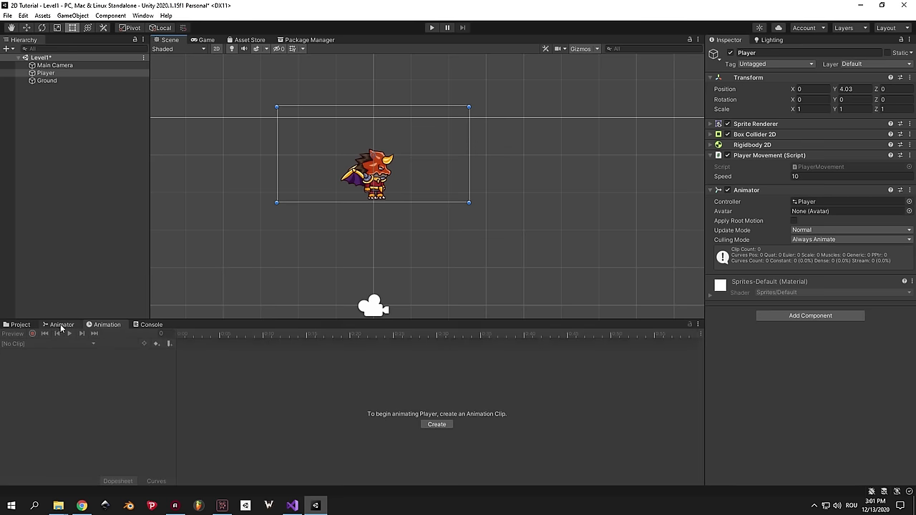
Show the Animation tab with the Player object selected.
{"action": "left_click", "coordinate": [55, 328]}
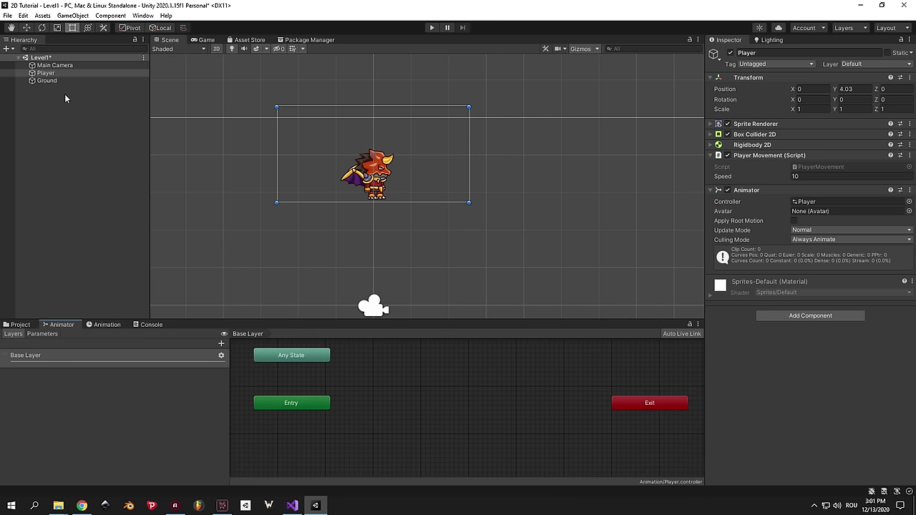
{"action": "left_click", "coordinate": [97, 324]}
{"action": "left_click", "coordinate": [44, 73]}
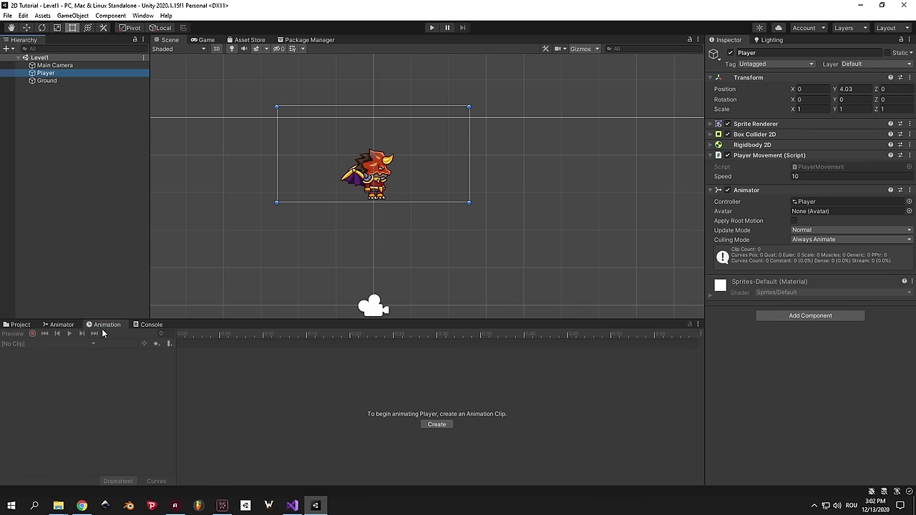
Create a new animation clip saved as Idle and turn on record mode.
{"action": "left_click", "coordinate": [445, 424]}
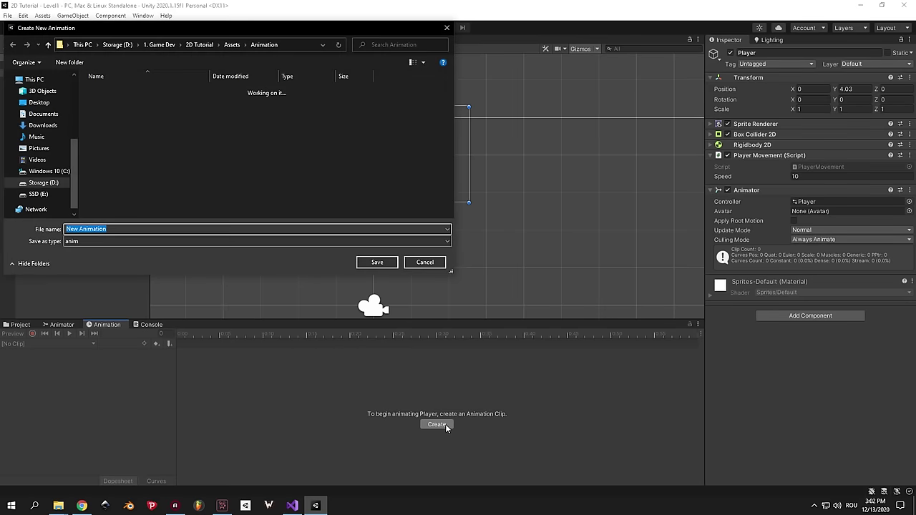
{"action": "type", "text": "Idle"}
{"action": "key", "text": "Return"}
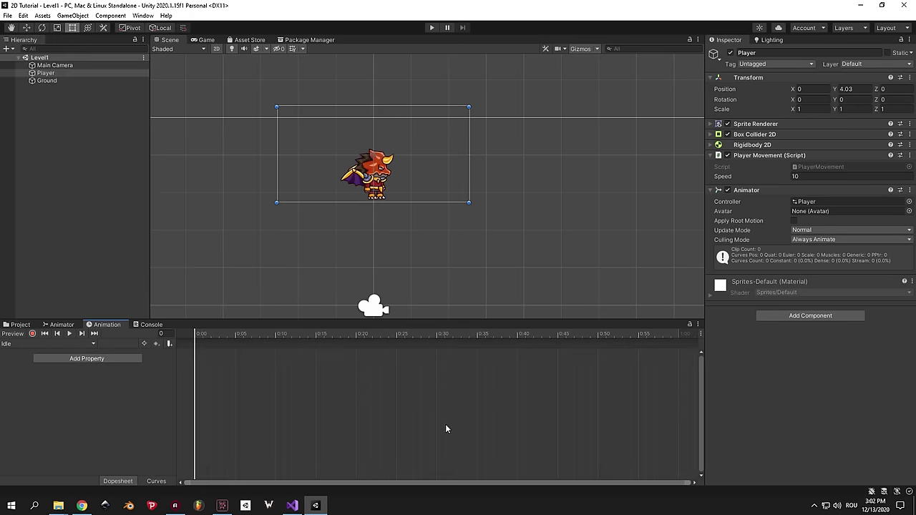
{"action": "left_click", "coordinate": [32, 334]}
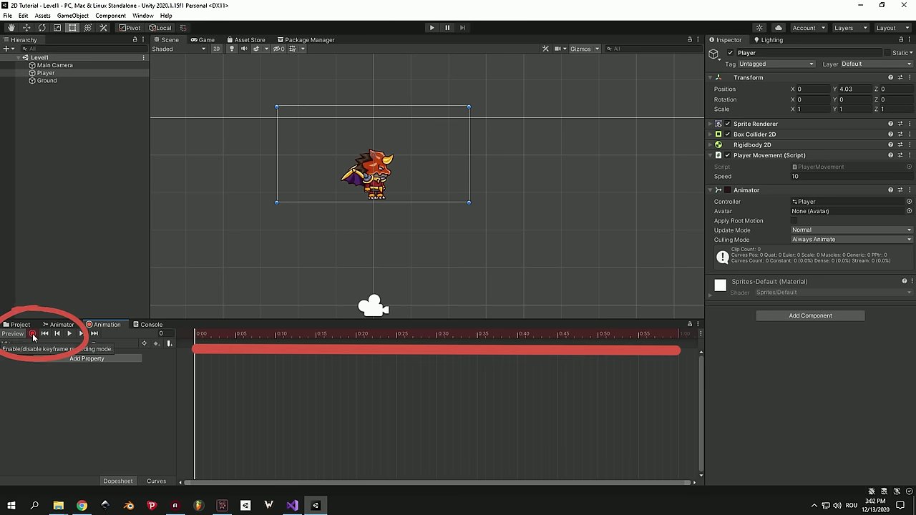
Expand the Sprite Renderer and key idle_01 as the sprite at frame 0.
{"action": "left_click", "coordinate": [710, 125]}
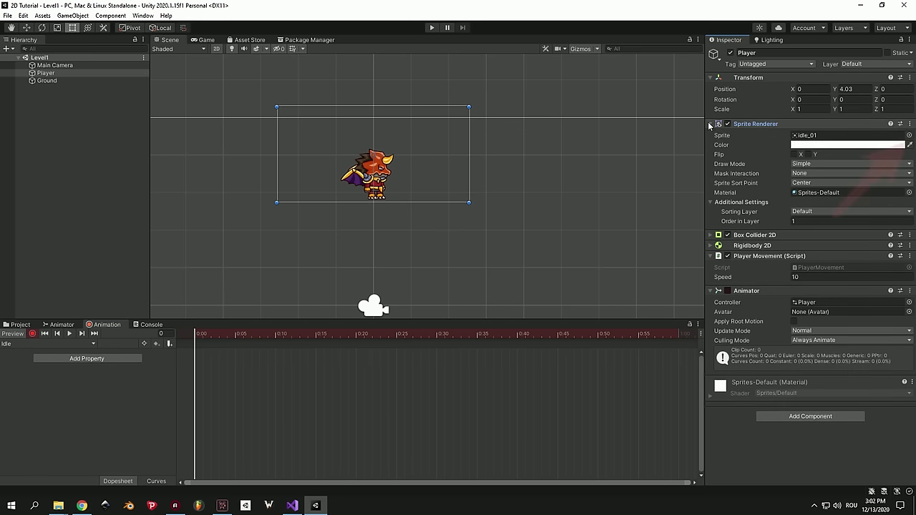
{"action": "left_click", "coordinate": [909, 136]}
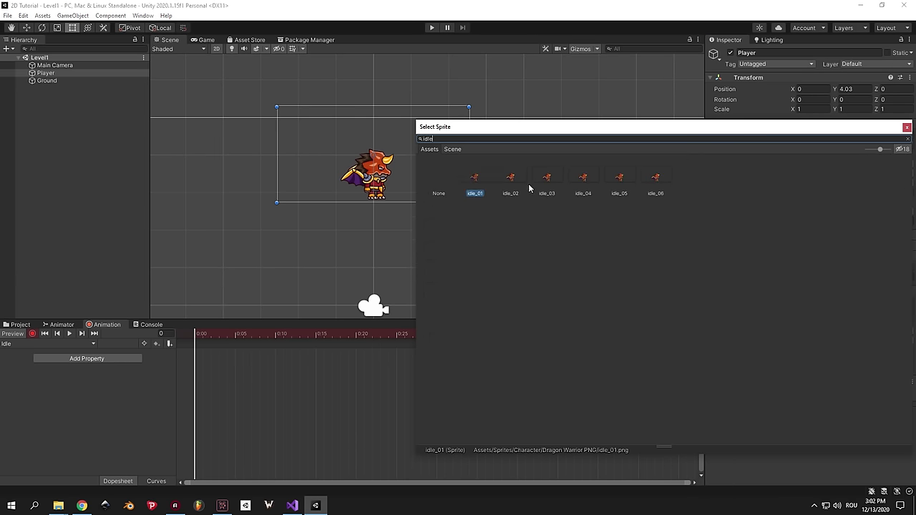
{"action": "left_click", "coordinate": [477, 176]}
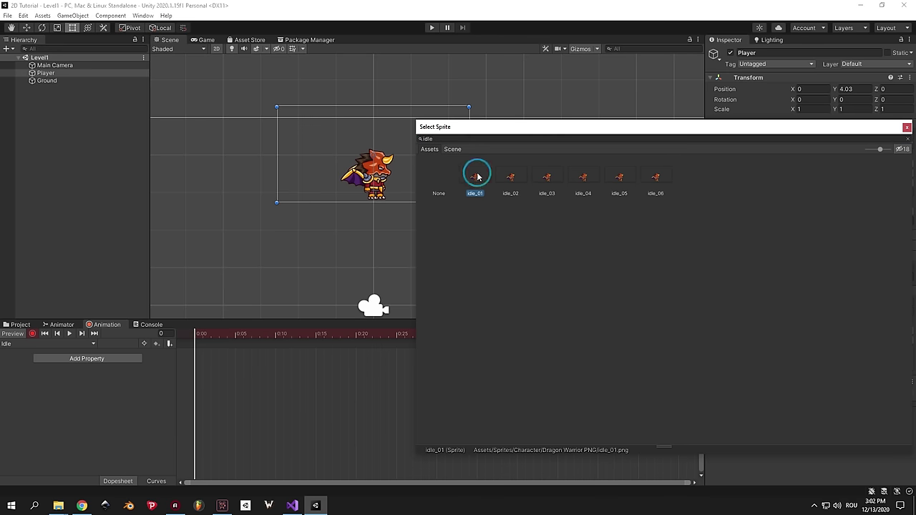
{"action": "left_click", "coordinate": [470, 178]}
{"action": "left_click", "coordinate": [471, 177]}
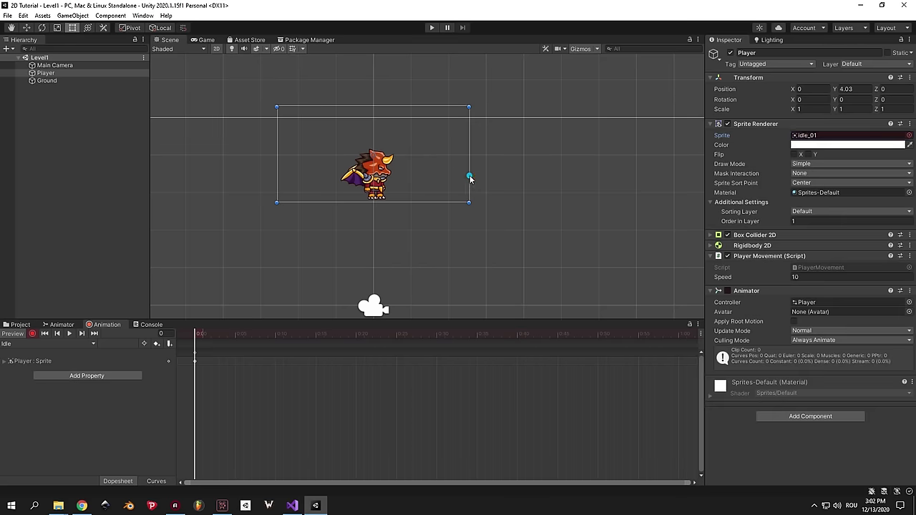
{"action": "left_click", "coordinate": [207, 372]}
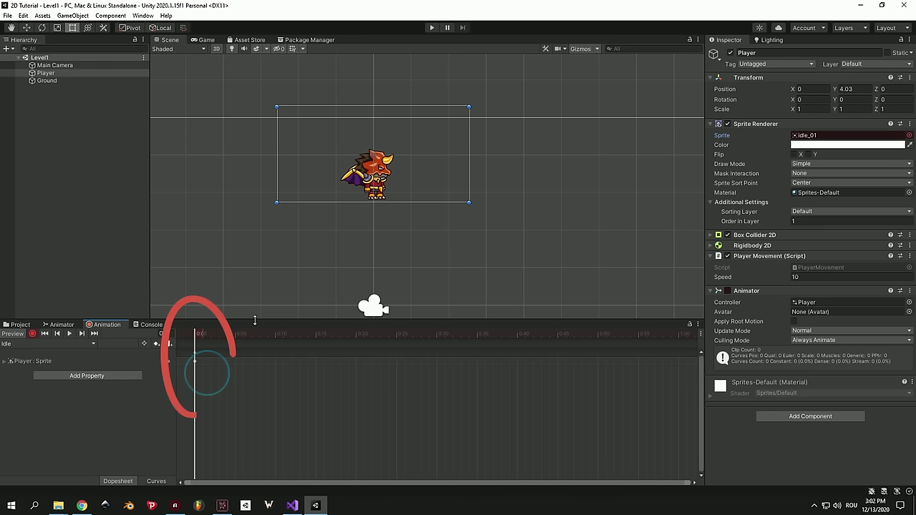
Key idle_02 at frame 5 and idle_03 at frame 10.
{"action": "left_click", "coordinate": [237, 333]}
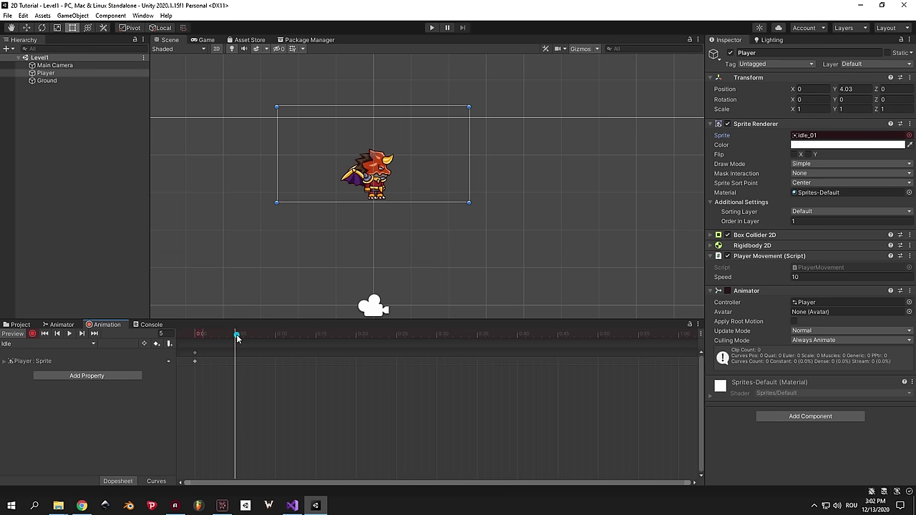
{"action": "mouse_move", "coordinate": [238, 336]}
{"action": "left_mouse_down"}
{"action": "mouse_move", "coordinate": [192, 336]}
{"action": "mouse_move", "coordinate": [235, 341]}
{"action": "left_mouse_up"}
{"action": "left_click", "coordinate": [908, 136]}
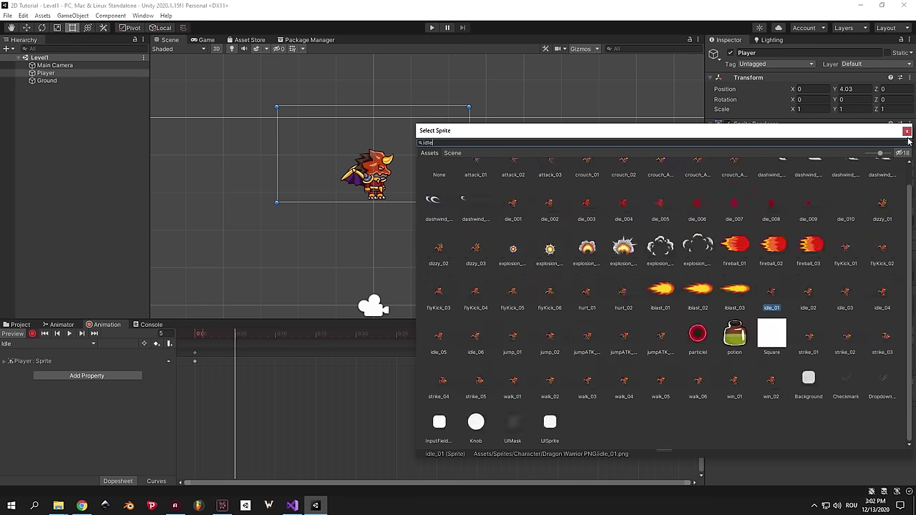
{"action": "double_click", "coordinate": [511, 177]}
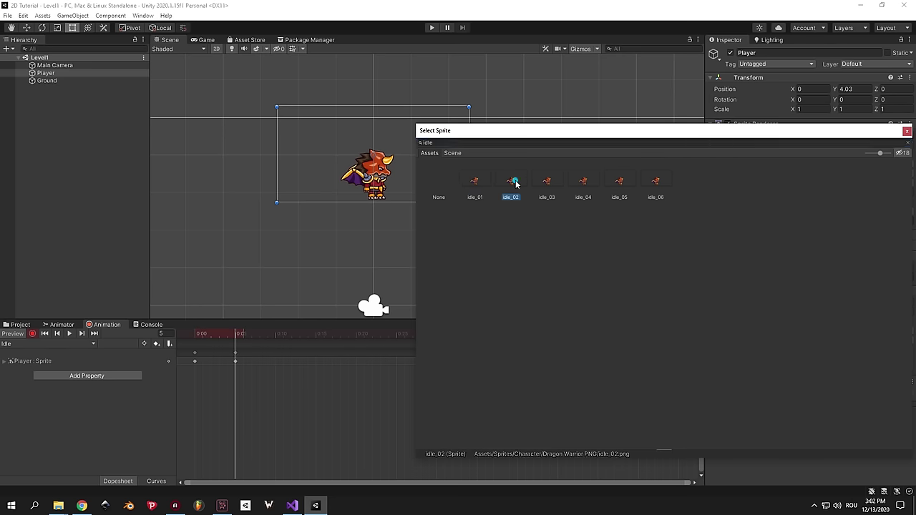
{"action": "left_click", "coordinate": [275, 334]}
{"action": "left_click", "coordinate": [908, 135]}
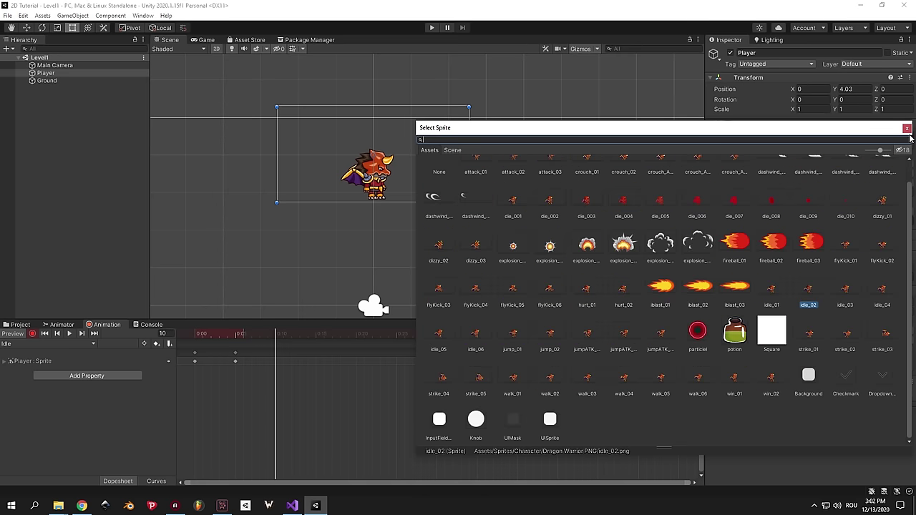
{"action": "double_click", "coordinate": [546, 179]}
Key idle_04, idle_05 and idle_06 at frames 15, 20 and 25.
{"action": "left_click", "coordinate": [315, 333]}
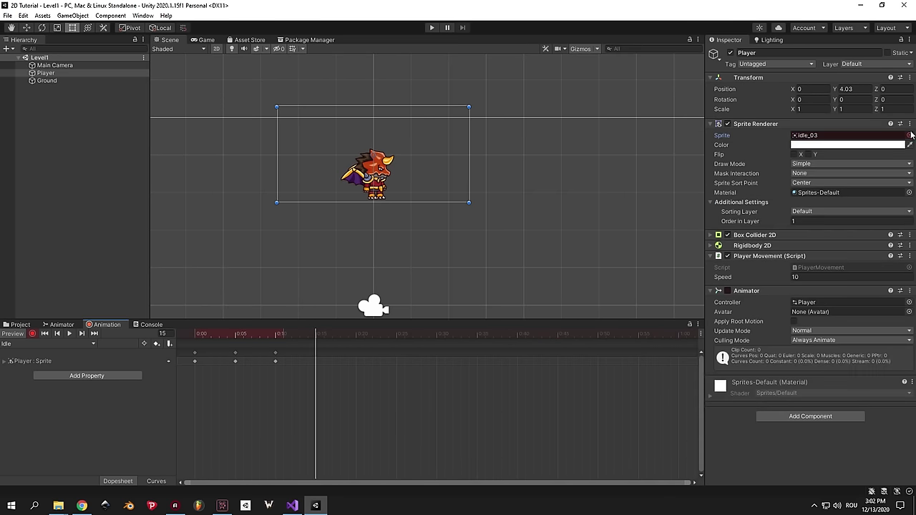
{"action": "left_click", "coordinate": [909, 136]}
{"action": "double_click", "coordinate": [583, 178]}
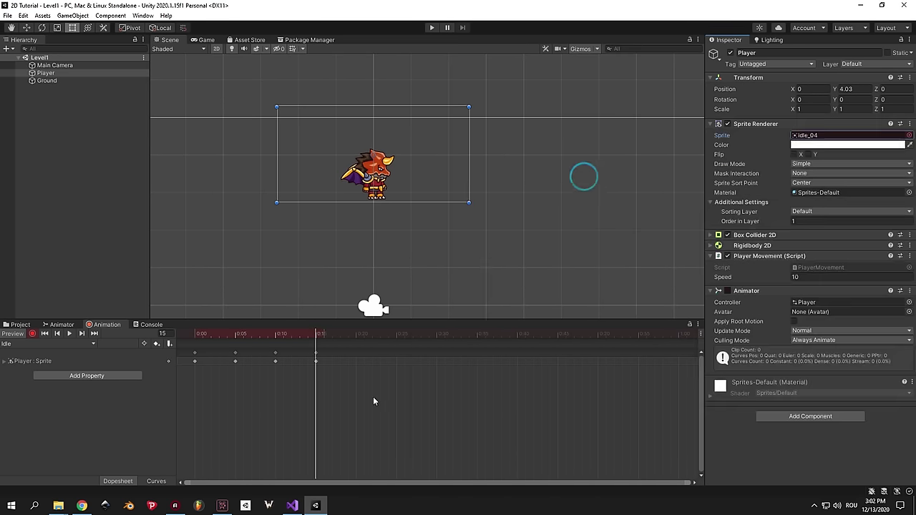
{"action": "left_click", "coordinate": [357, 336]}
{"action": "left_click", "coordinate": [909, 135]}
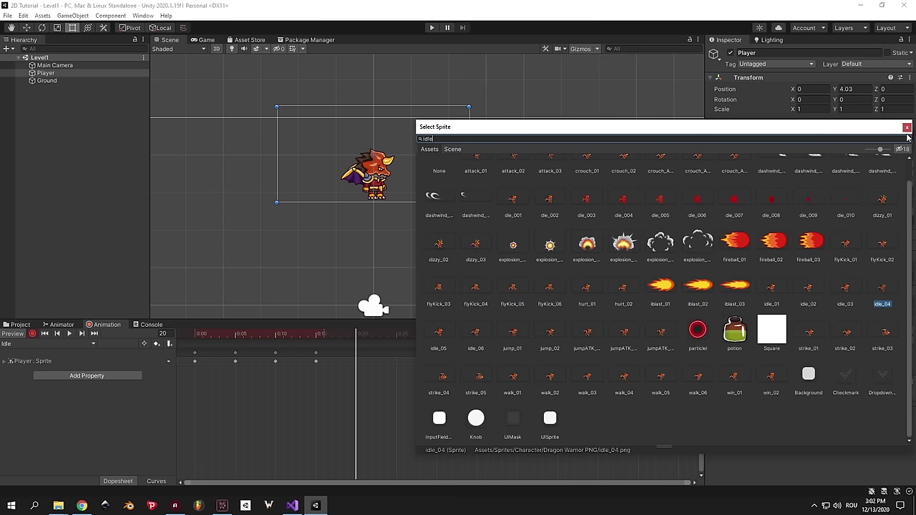
{"action": "double_click", "coordinate": [618, 183]}
{"action": "left_click", "coordinate": [395, 333]}
{"action": "left_click", "coordinate": [909, 136]}
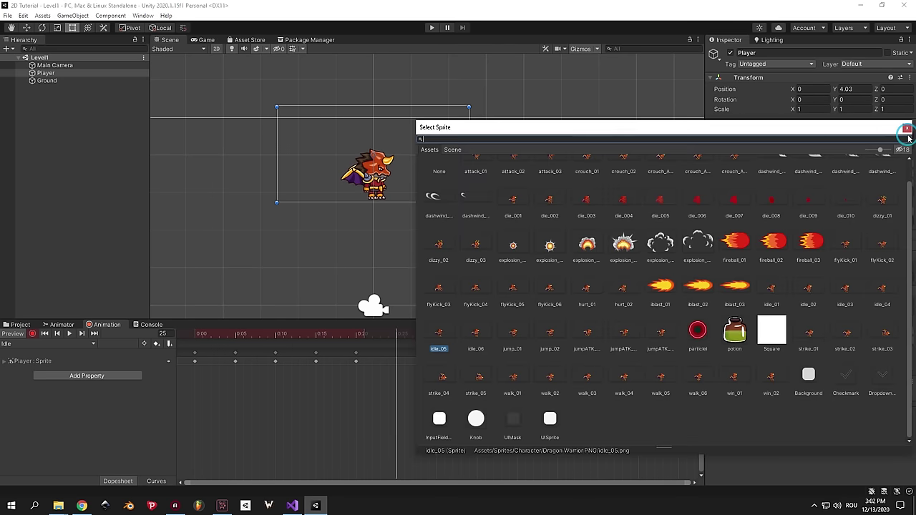
{"action": "double_click", "coordinate": [660, 187]}
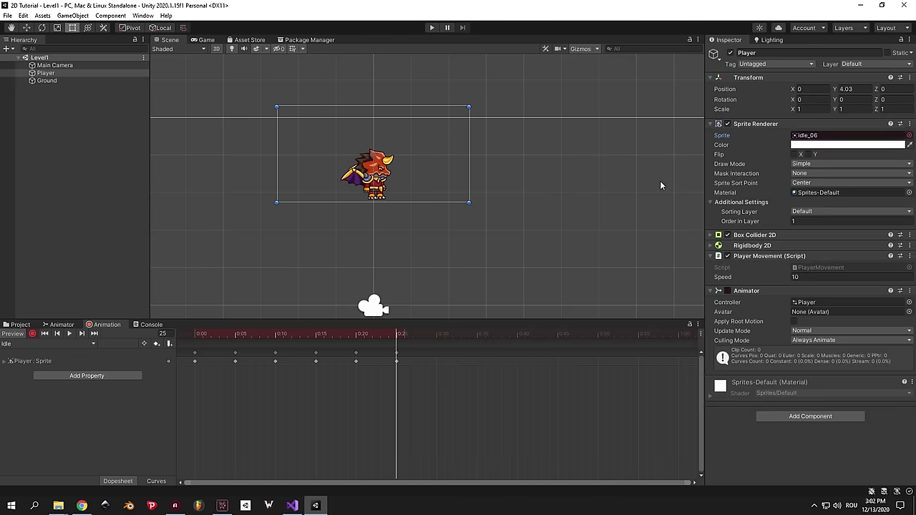
{"action": "left_click", "coordinate": [189, 334]}
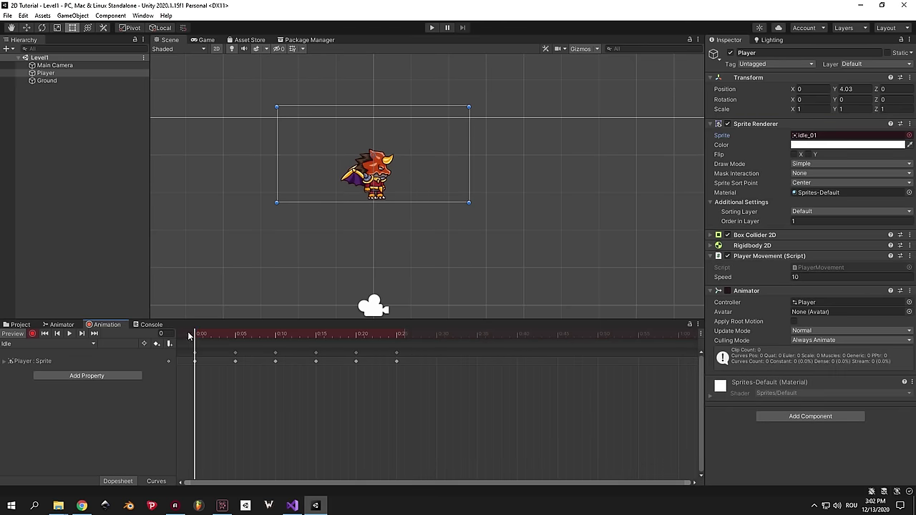
Stop recording, preview the Idle clip and play-test the game.
{"action": "left_click", "coordinate": [31, 334]}
{"action": "left_click", "coordinate": [68, 334]}
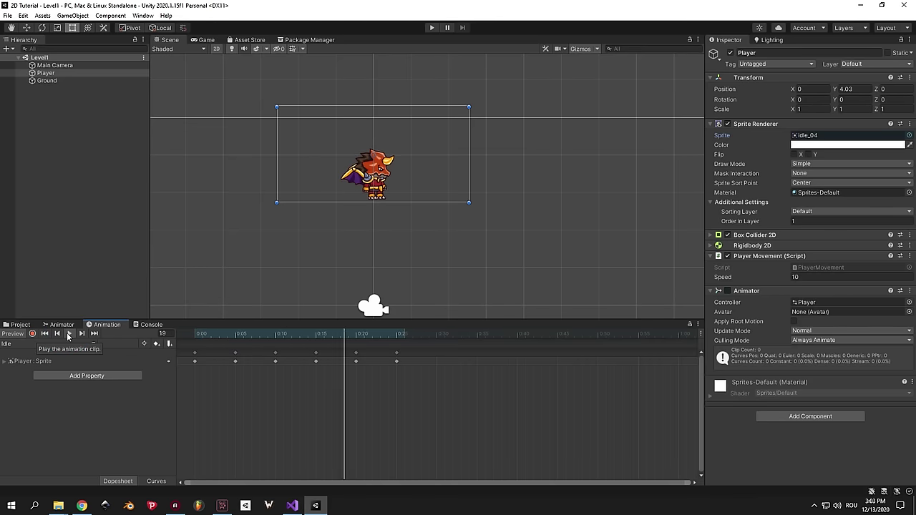
{"action": "left_click", "coordinate": [424, 27]}
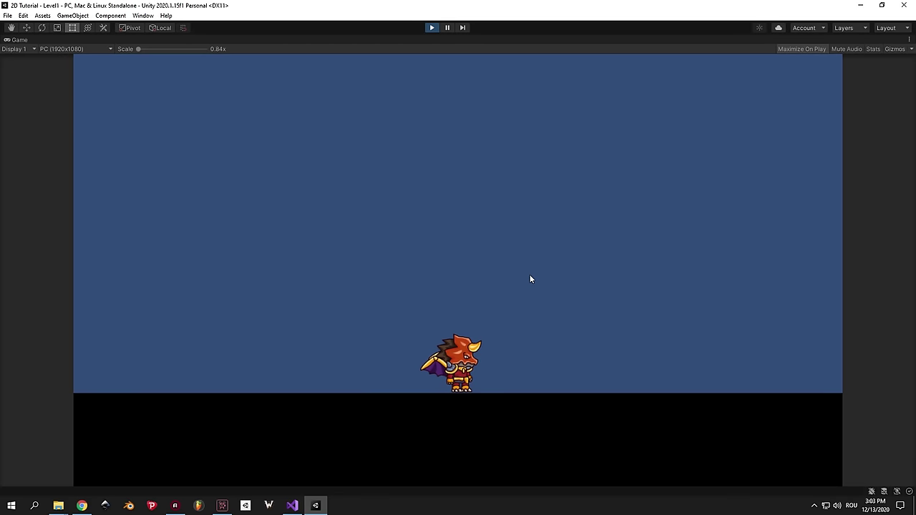
{"action": "left_click", "coordinate": [432, 27]}
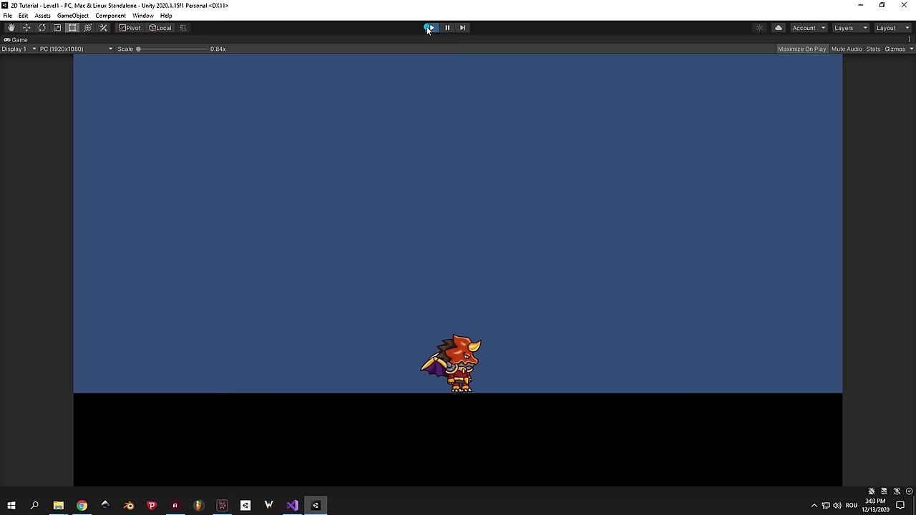
Select all six Idle keyframes and stretch them over a longer time span.
{"action": "scroll", "coordinate": [303, 408], "scroll_direction": "down", "scroll_amount": 5}
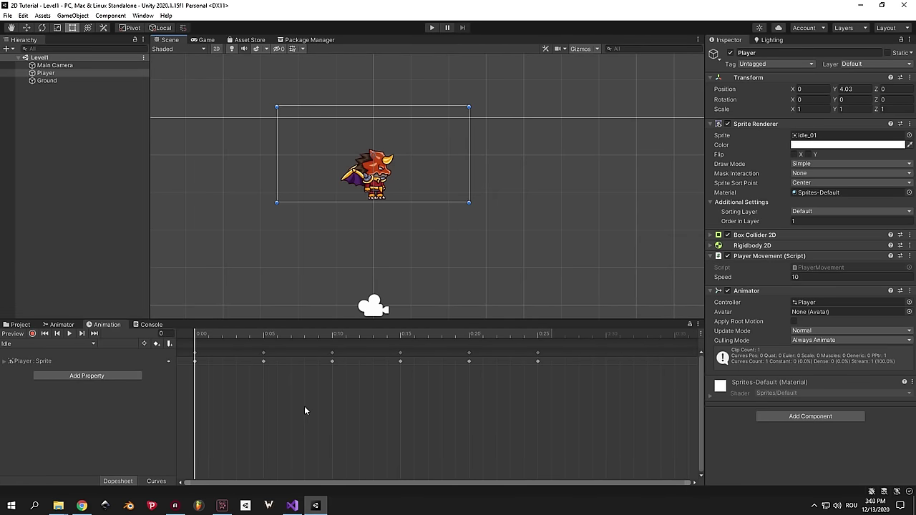
{"action": "scroll", "coordinate": [304, 410], "scroll_direction": "down", "scroll_amount": 1}
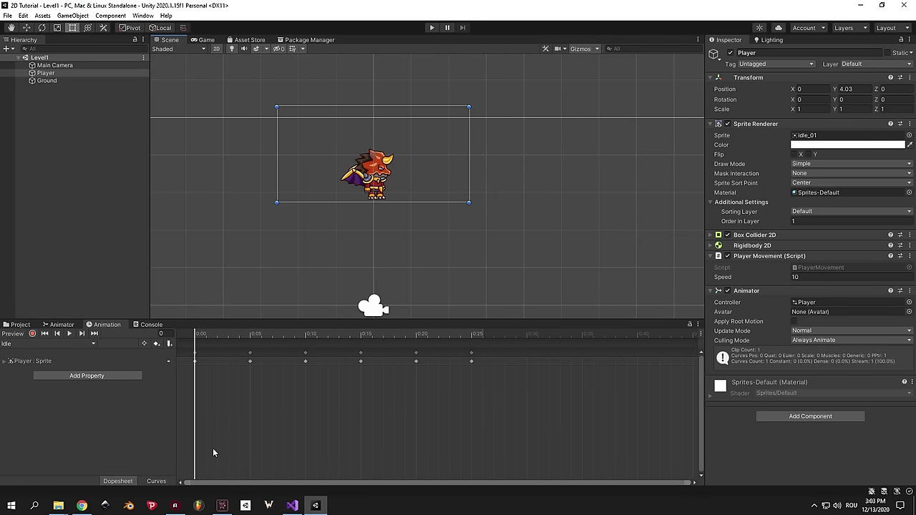
{"action": "left_click", "coordinate": [207, 417]}
{"action": "key", "text": "ctrl+a"}
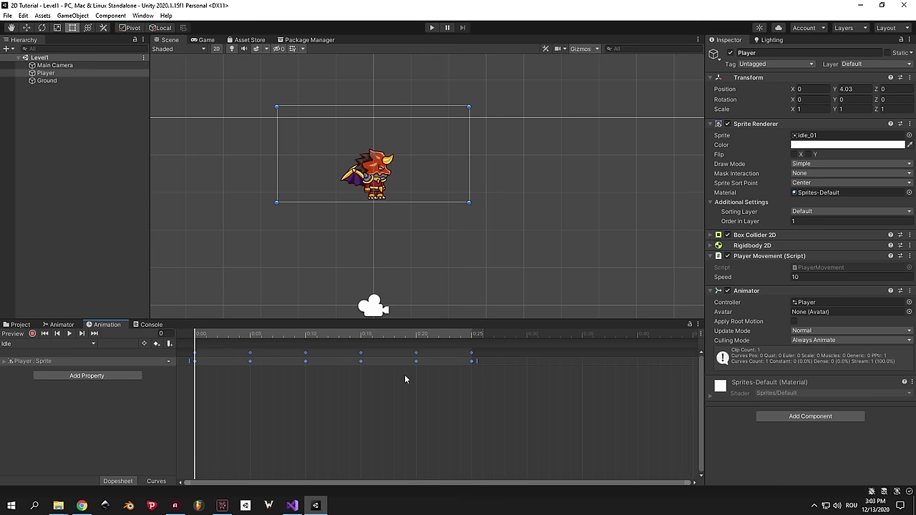
{"action": "left_click", "coordinate": [350, 379]}
{"action": "left_click_drag", "start_coordinate": [504, 399], "coordinate": [183, 342]}
{"action": "scroll", "coordinate": [473, 371], "scroll_direction": "down", "scroll_amount": 2}
{"action": "left_click_drag", "start_coordinate": [439, 359], "coordinate": [622, 360]}
{"action": "left_click", "coordinate": [609, 394]}
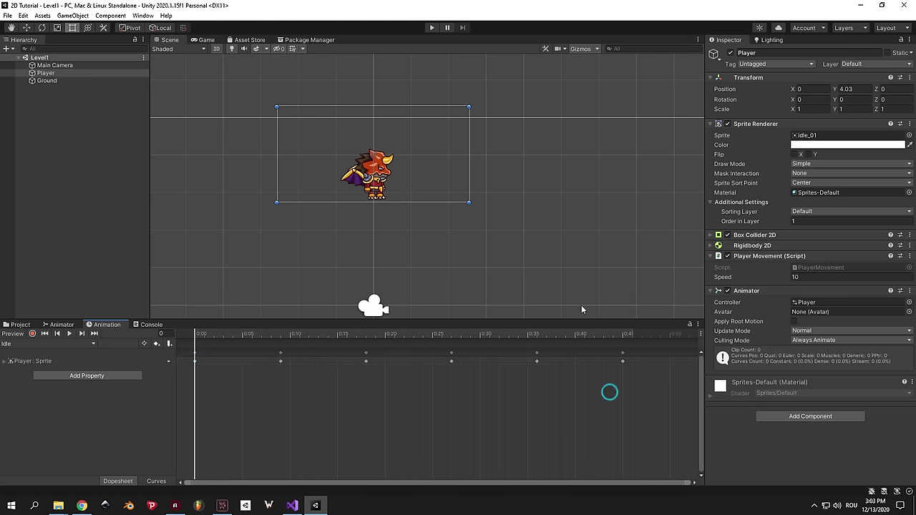
Play-test the game again to check the slower idle animation.
{"action": "left_click", "coordinate": [427, 29]}
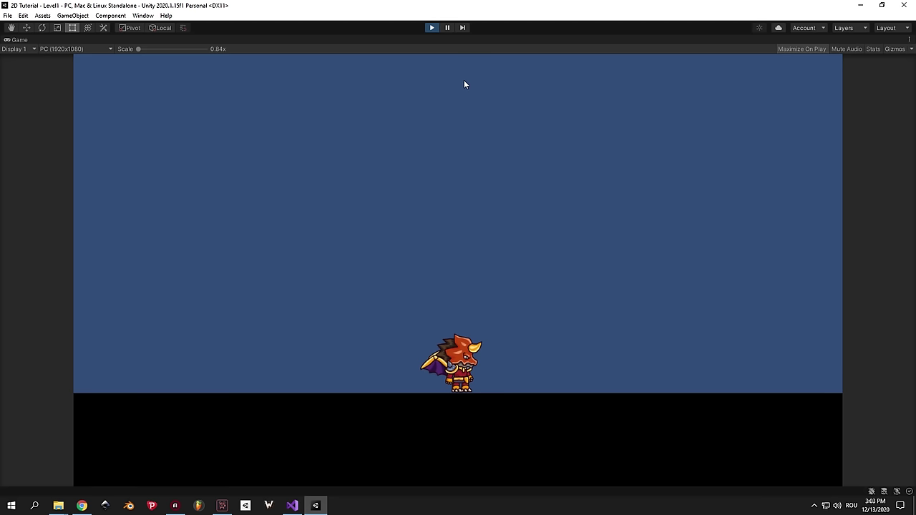
{"action": "left_click", "coordinate": [434, 28]}
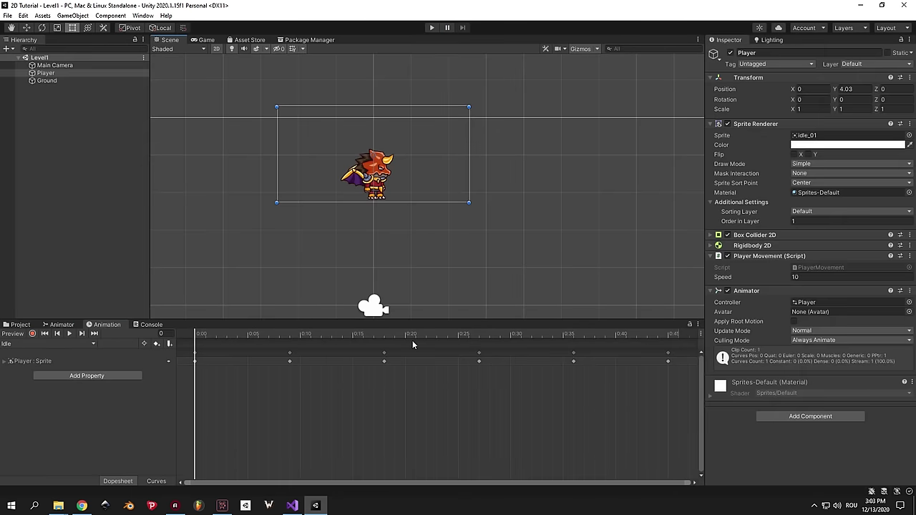
{"action": "scroll", "coordinate": [485, 404], "scroll_direction": "down", "scroll_amount": 1}
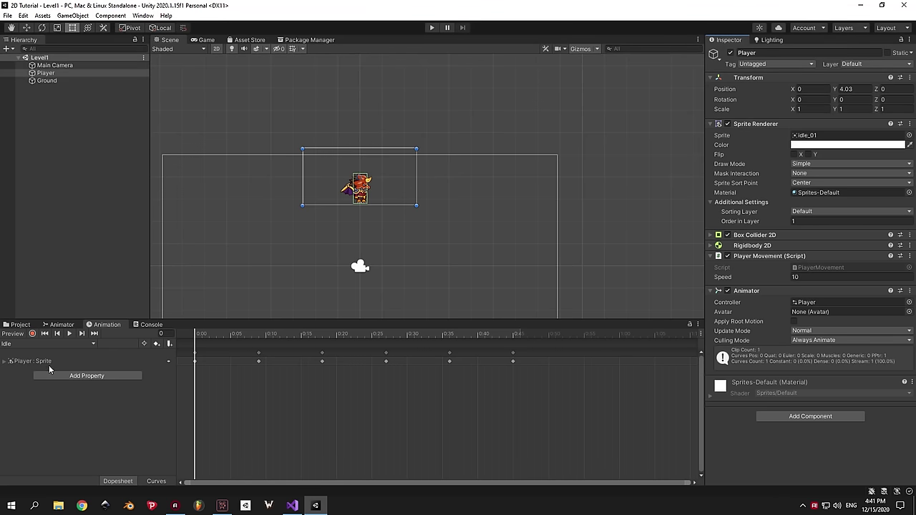
Create a new clip saved as Run and key walk_01 at frame 0 in record mode.
{"action": "left_click", "coordinate": [48, 346]}
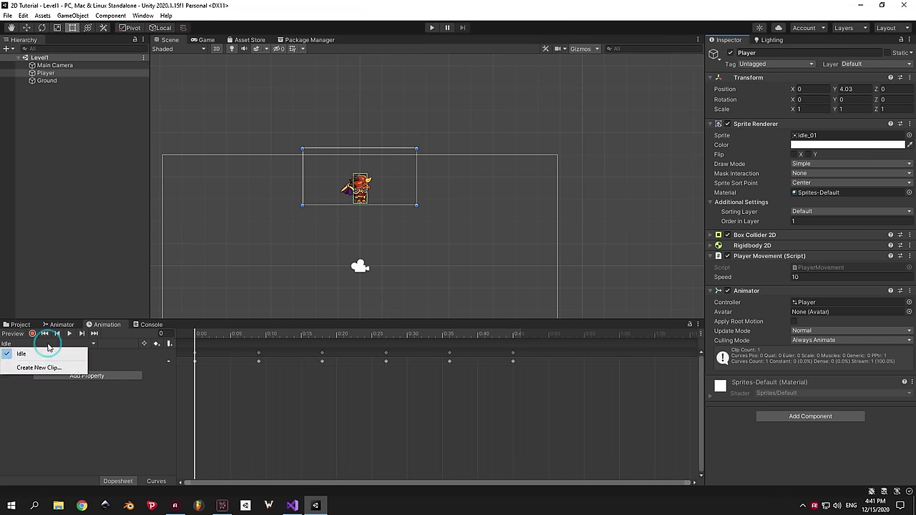
{"action": "left_click", "coordinate": [41, 371]}
{"action": "type", "text": "Run"}
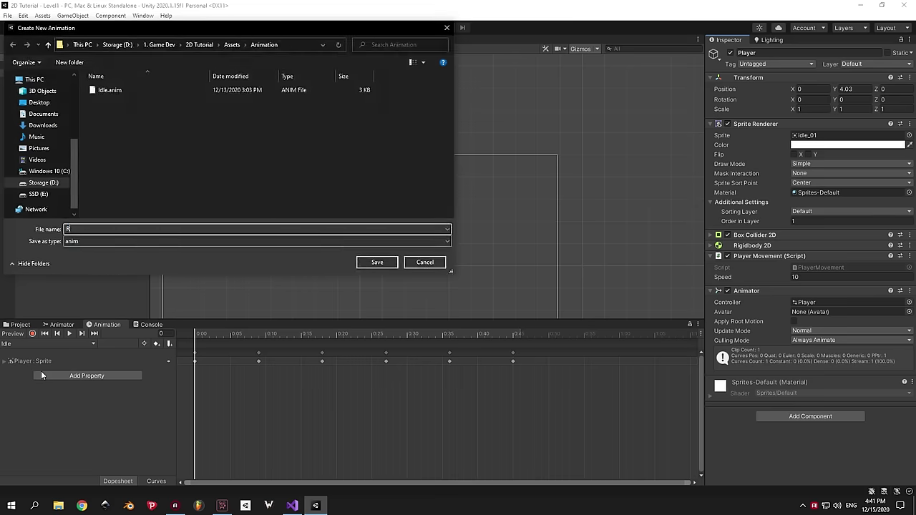
{"action": "left_click", "coordinate": [362, 262]}
{"action": "left_click", "coordinate": [32, 333]}
{"action": "left_click", "coordinate": [908, 135]}
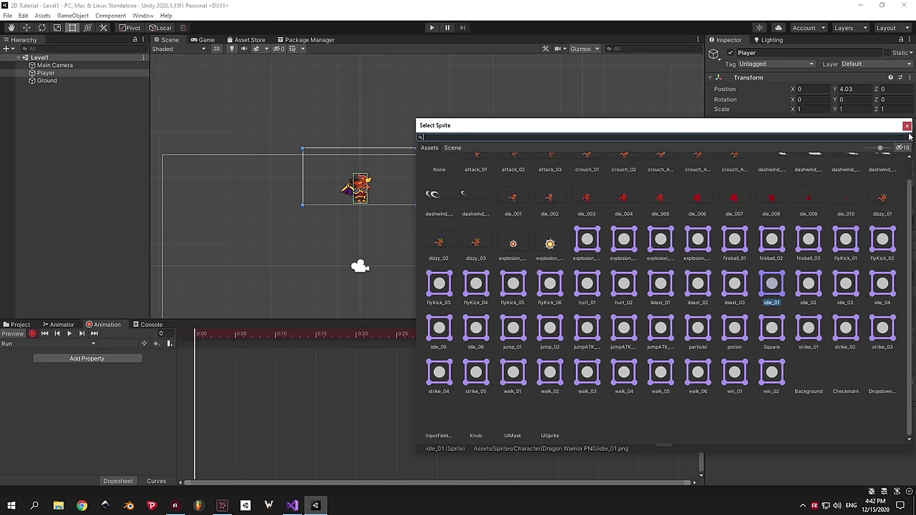
{"action": "type", "text": "walk"}
{"action": "double_click", "coordinate": [478, 179]}
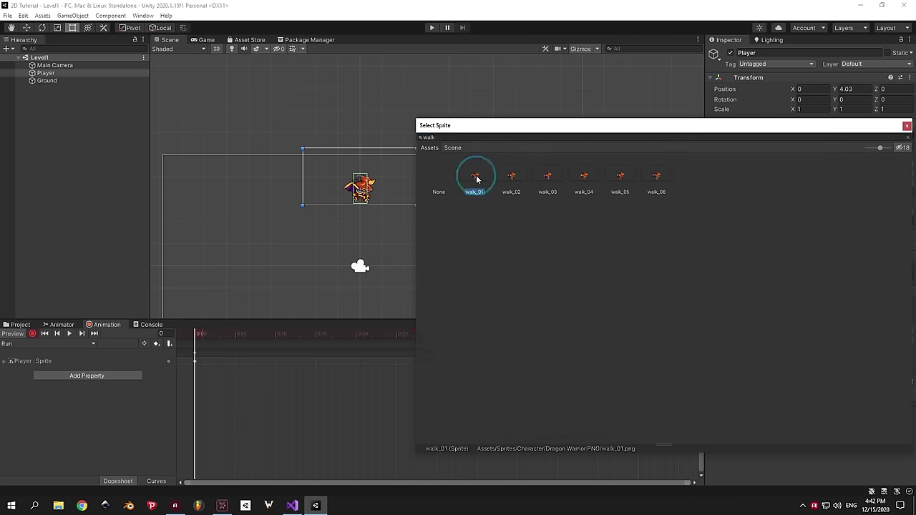
Key walk_02, walk_03 and walk_04 at frames 5, 10 and 15.
{"action": "left_click", "coordinate": [236, 335]}
{"action": "left_click", "coordinate": [909, 135]}
{"action": "type", "text": "walk"}
{"action": "double_click", "coordinate": [513, 179]}
{"action": "left_click", "coordinate": [275, 334]}
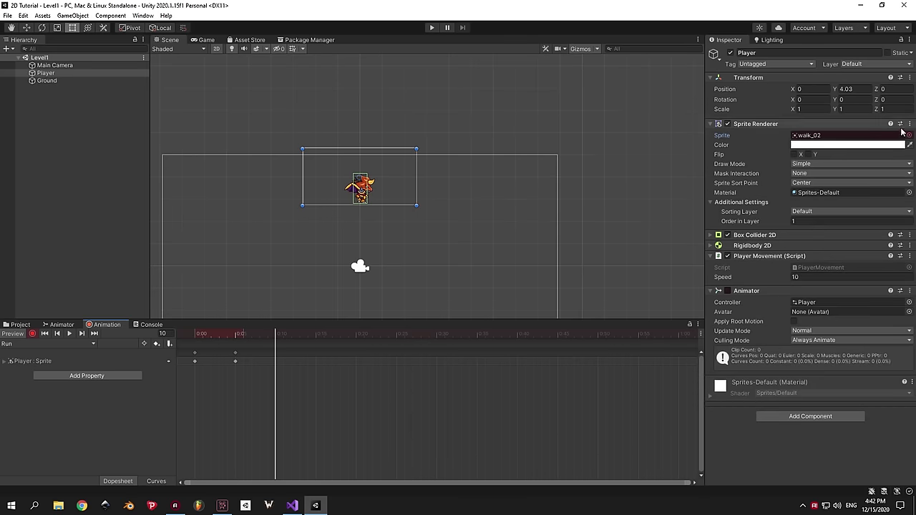
{"action": "left_click", "coordinate": [909, 135]}
{"action": "type", "text": "walk"}
{"action": "double_click", "coordinate": [550, 178]}
{"action": "left_click", "coordinate": [315, 334]}
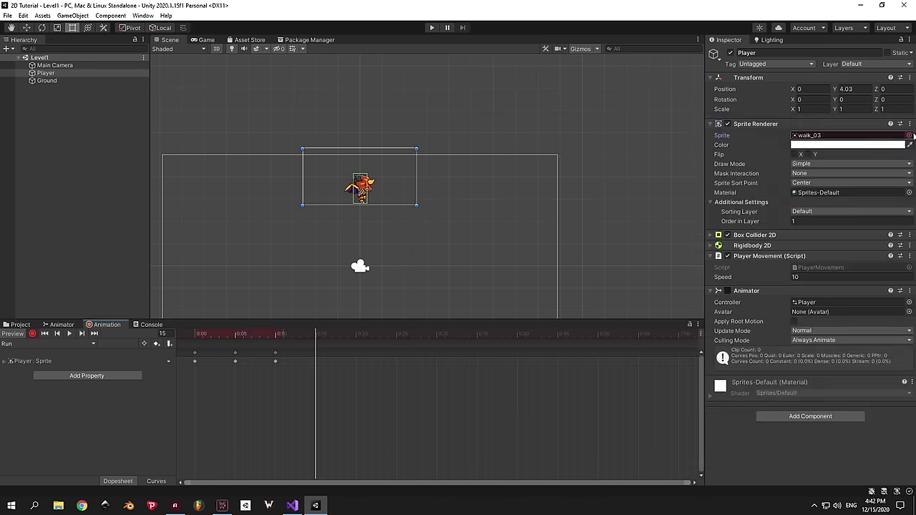
{"action": "left_click", "coordinate": [909, 139]}
{"action": "type", "text": "walk"}
{"action": "double_click", "coordinate": [586, 178]}
Key walk_05 and walk_06 at frames 20 and 25.
{"action": "left_click", "coordinate": [356, 334]}
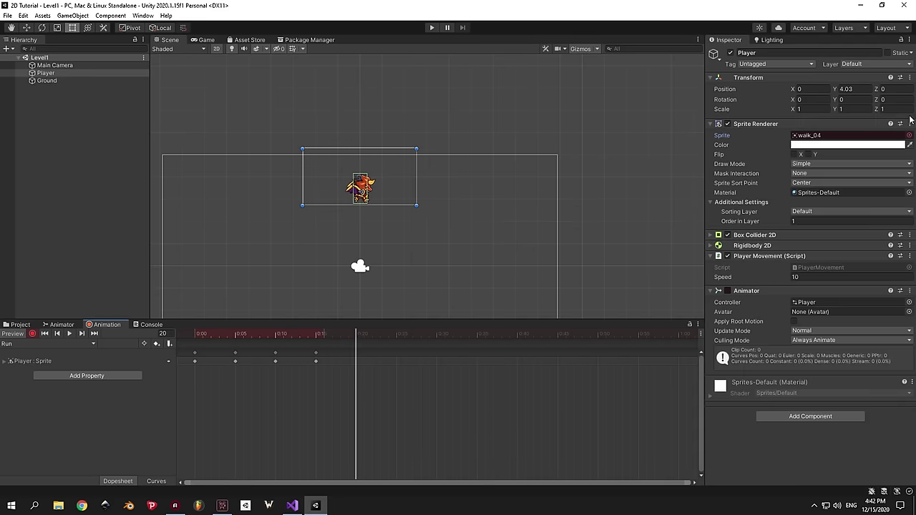
{"action": "left_click", "coordinate": [910, 139]}
{"action": "type", "text": "walk"}
{"action": "double_click", "coordinate": [622, 179]}
{"action": "left_click", "coordinate": [396, 334]}
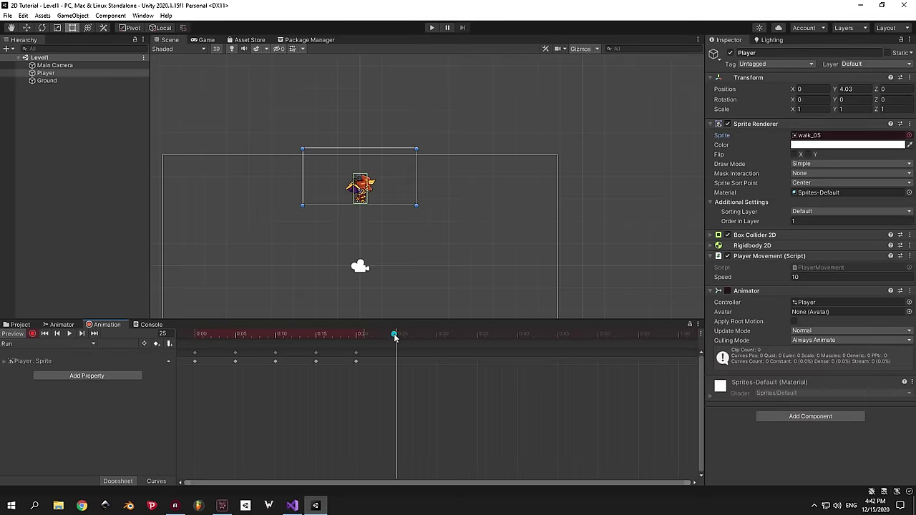
{"action": "left_click", "coordinate": [910, 138]}
{"action": "type", "text": "walk"}
{"action": "double_click", "coordinate": [656, 178]}
{"action": "left_click", "coordinate": [202, 334]}
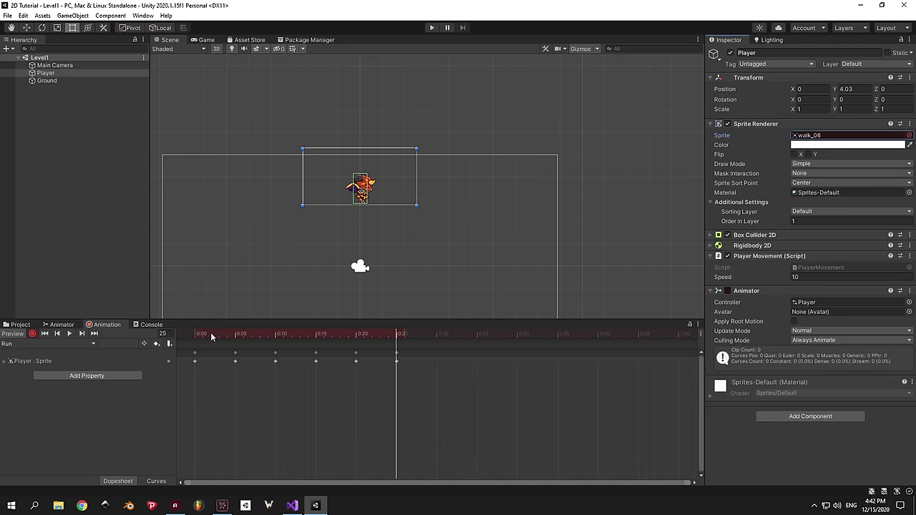
{"action": "scroll", "coordinate": [350, 179], "scroll_direction": "up", "scroll_amount": 4}
Preview the Run clip's walk cycle on the dragon, then stop the preview.
{"action": "left_click", "coordinate": [68, 333]}
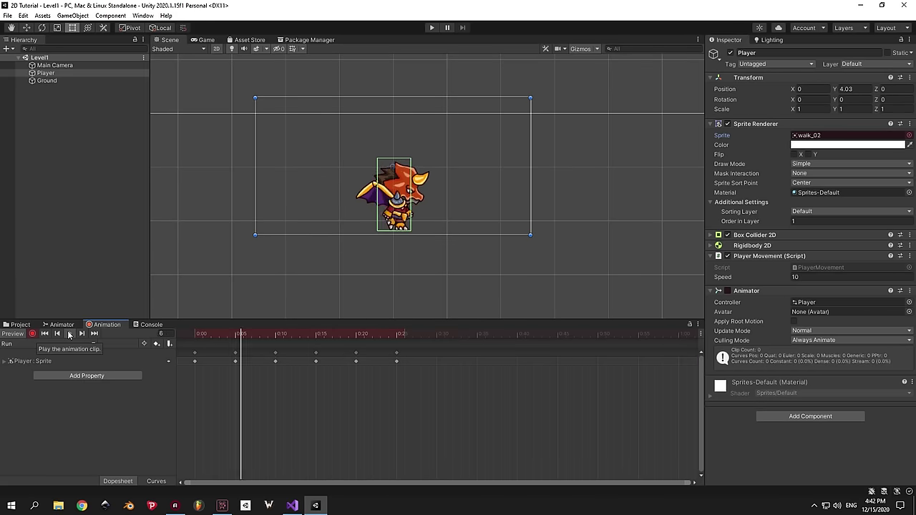
{"action": "left_click", "coordinate": [6, 334]}
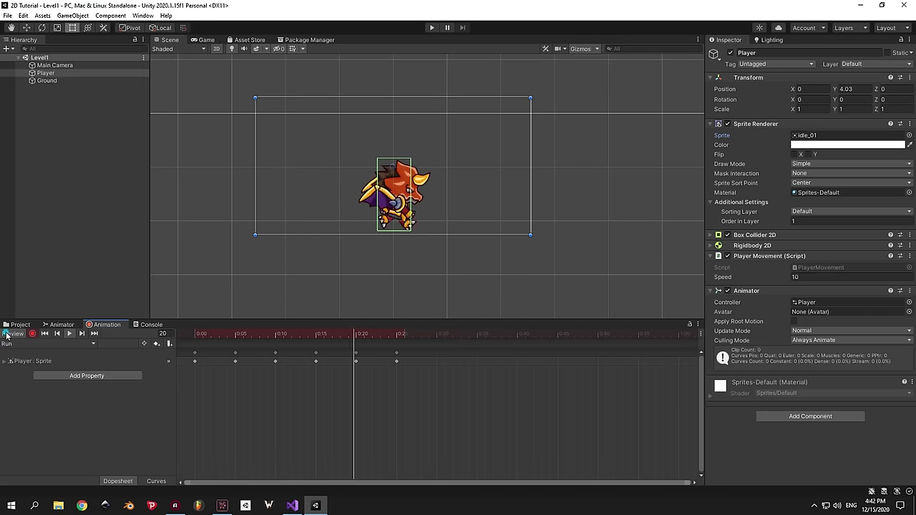
{"action": "scroll", "coordinate": [337, 303], "scroll_direction": "down", "scroll_amount": 3}
{"action": "scroll", "coordinate": [338, 304], "scroll_direction": "down", "scroll_amount": 2}
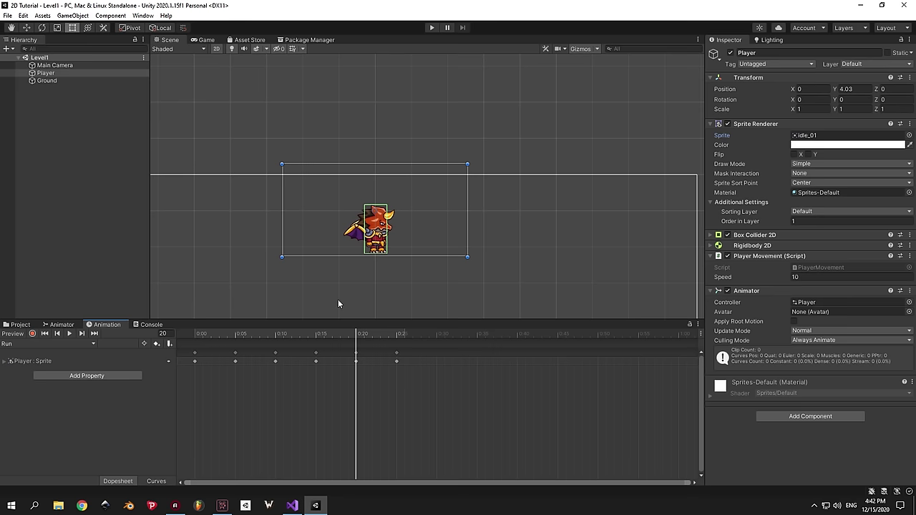